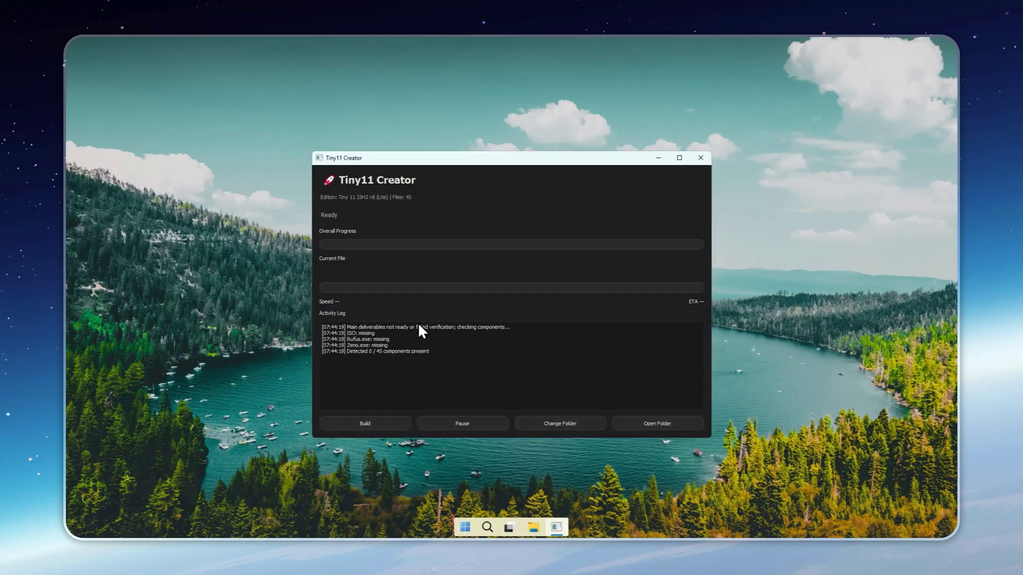
# - Build the Tiny 11 25H2 v8 (Lite) files, refresh the output folder and launch Zeno.exe from it
pyautogui.click(365, 422)
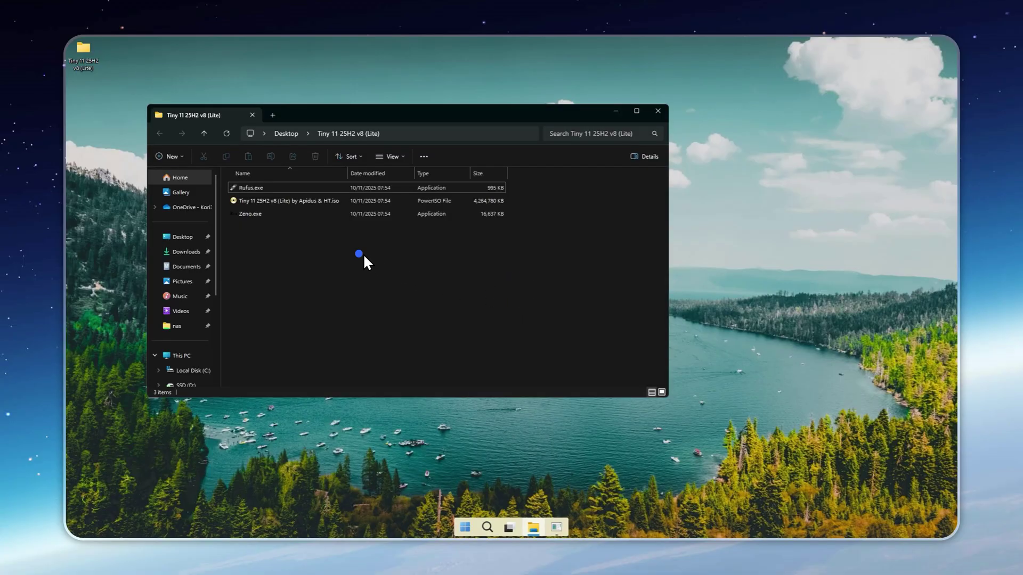
pyautogui.rightClick(362, 255)
pyautogui.click(394, 297)
pyautogui.doubleClick(288, 213)
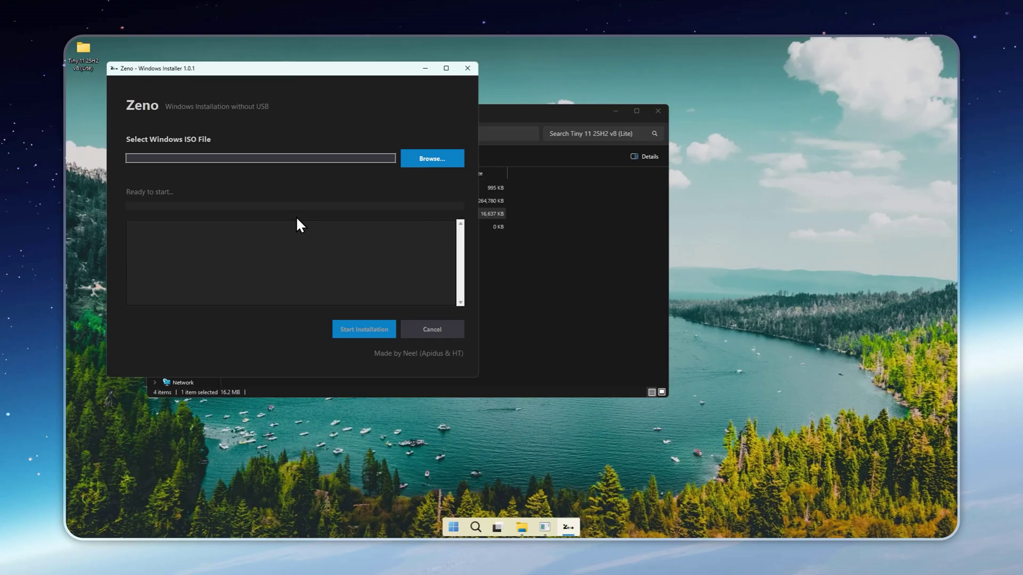
# - Load the Tiny 11 25H2 v8 (Lite) ISO from its desktop folder as Zeno's Windows ISO file
pyautogui.click(410, 160)
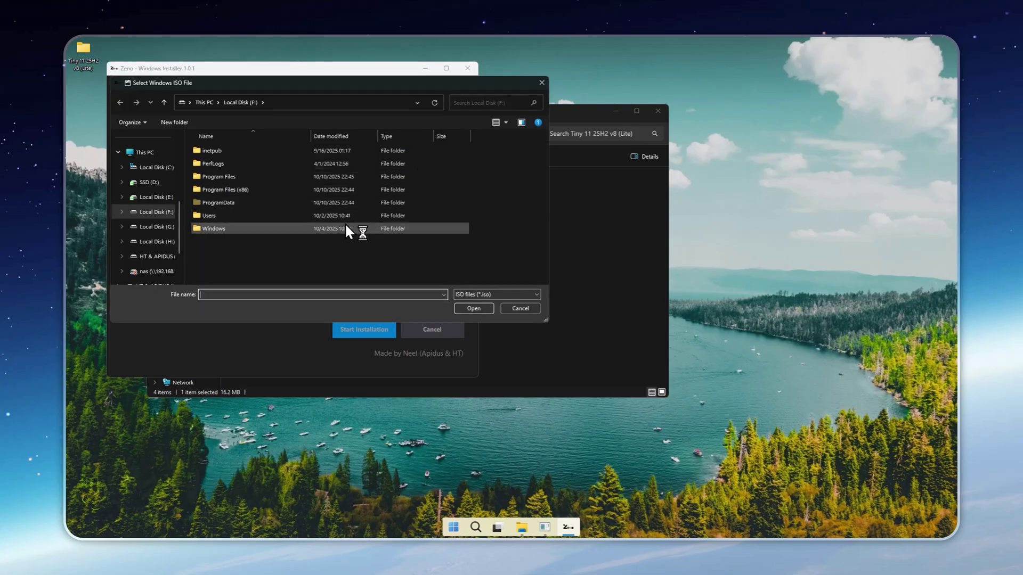
pyautogui.scroll(5, 152, 176)
pyautogui.click(145, 167)
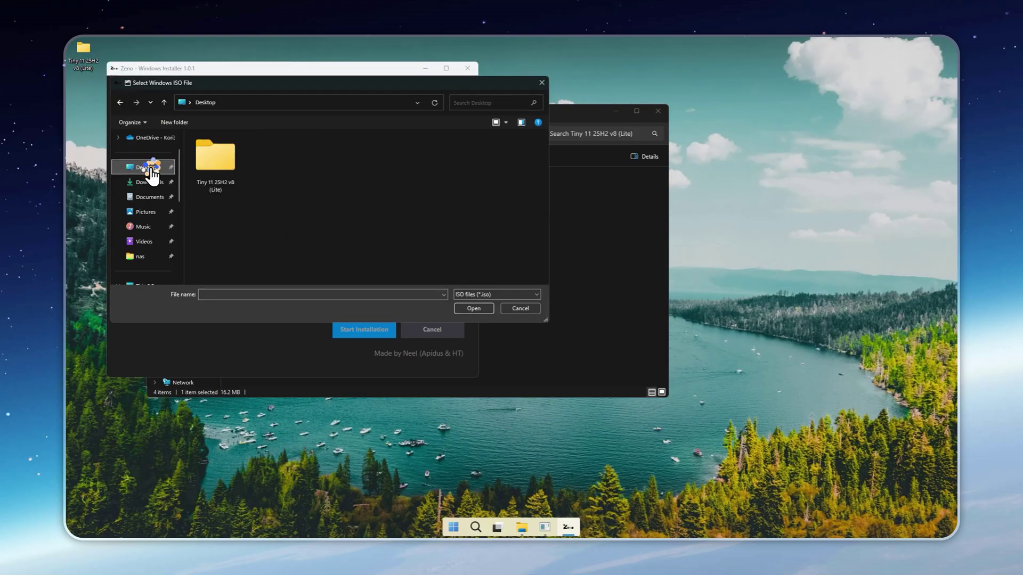
pyautogui.doubleClick(202, 166)
pyautogui.click(244, 151)
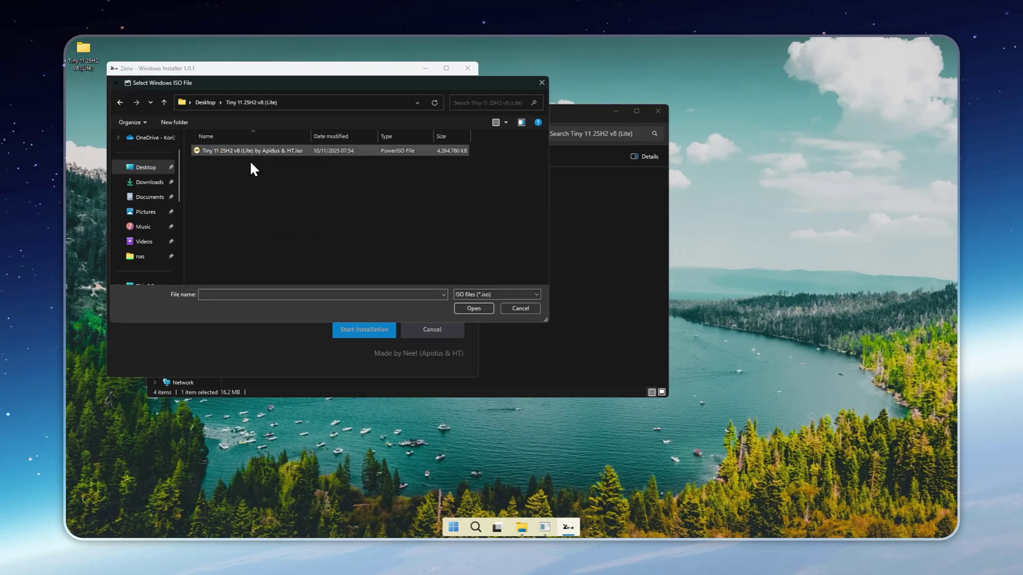
pyautogui.click(460, 310)
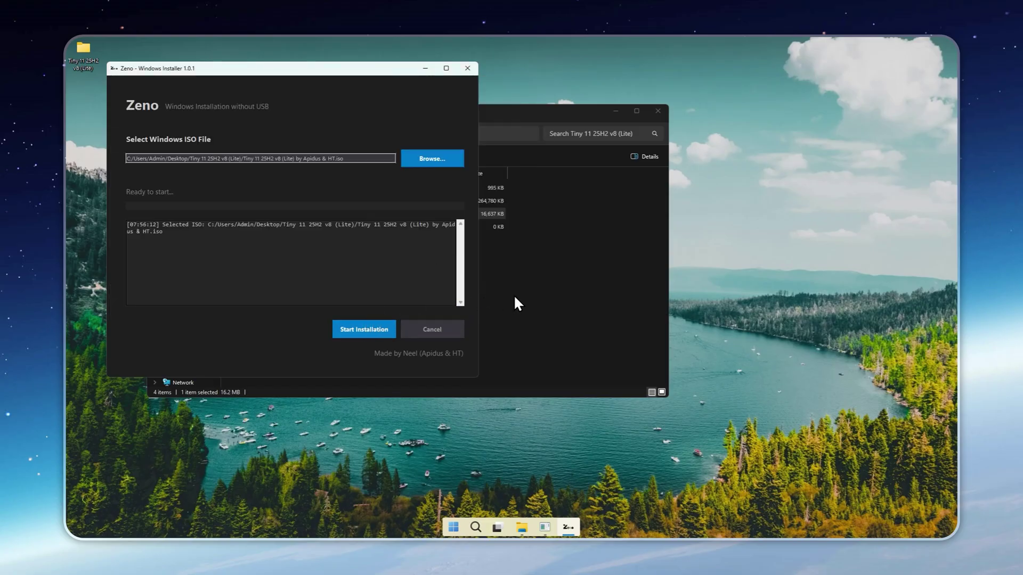
# - Start the Zeno installation and show the computer's drives for choosing the target
pyautogui.click(366, 327)
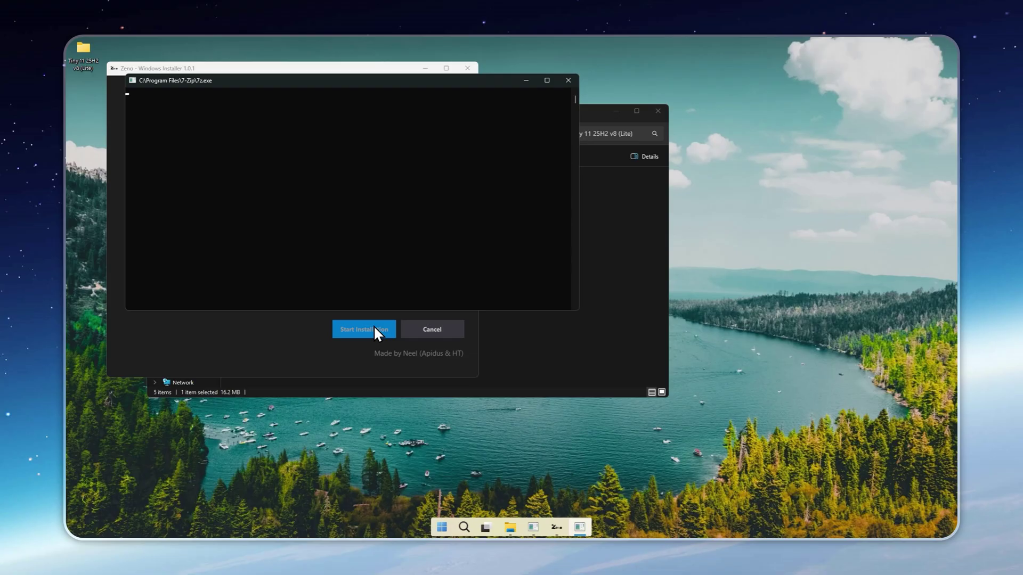
pyautogui.scroll(-1, 135, 250)
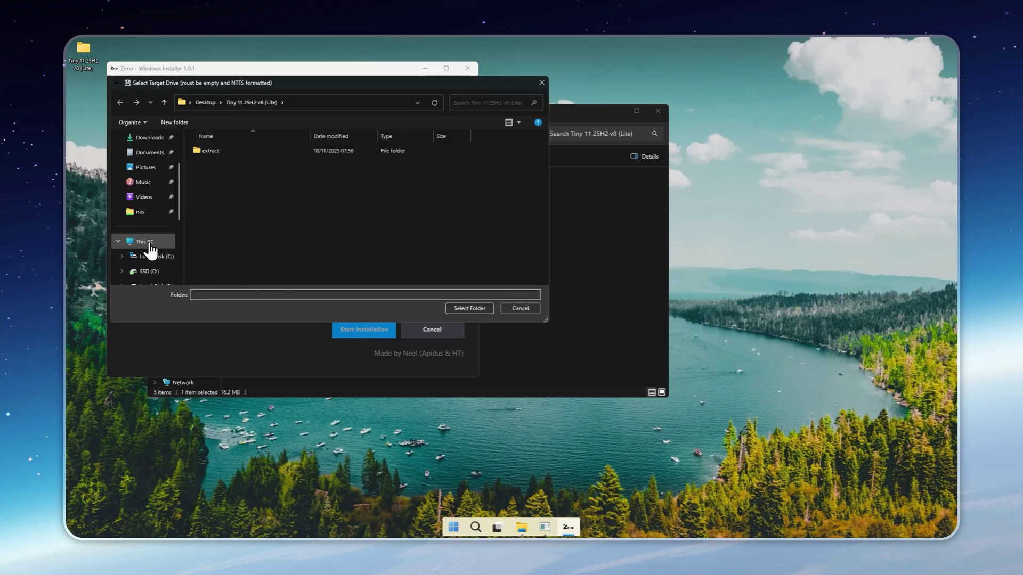
pyautogui.click(136, 242)
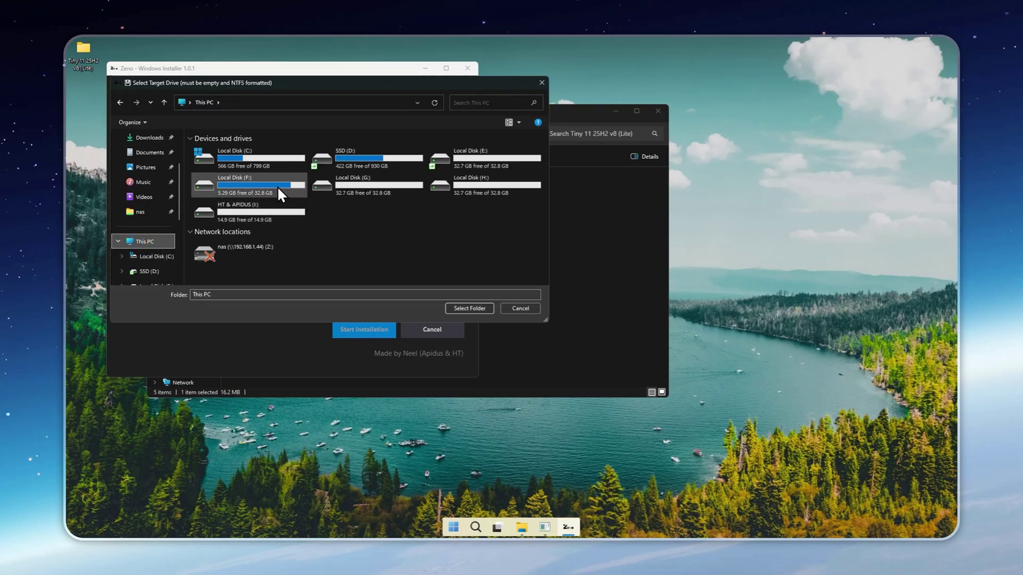
# - Quick-format Local Disk (F:) as NTFS with a 4096-byte allocation unit size, then close the format dialog
pyautogui.click(272, 186)
pyautogui.rightClick(271, 186)
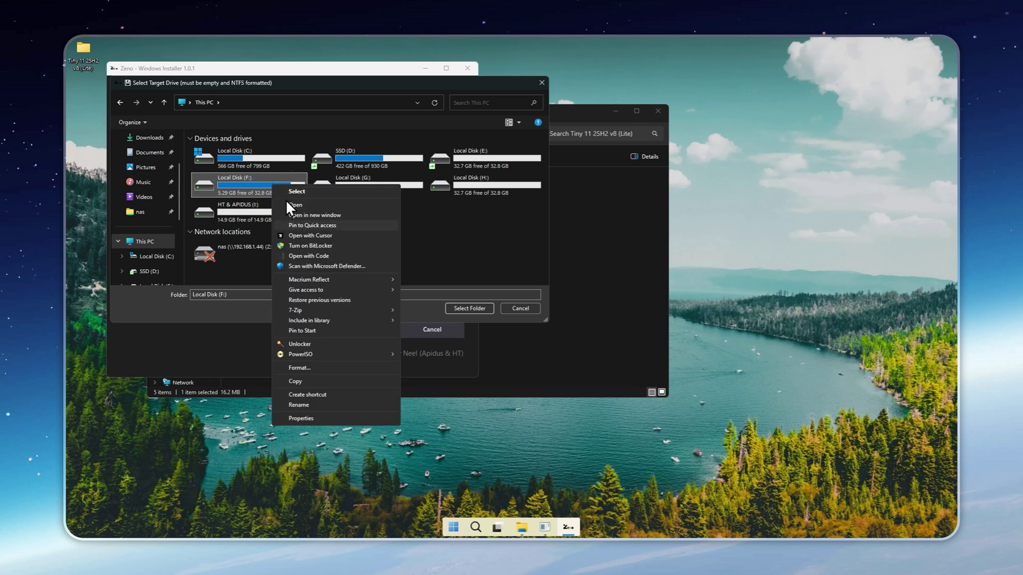
pyautogui.click(315, 367)
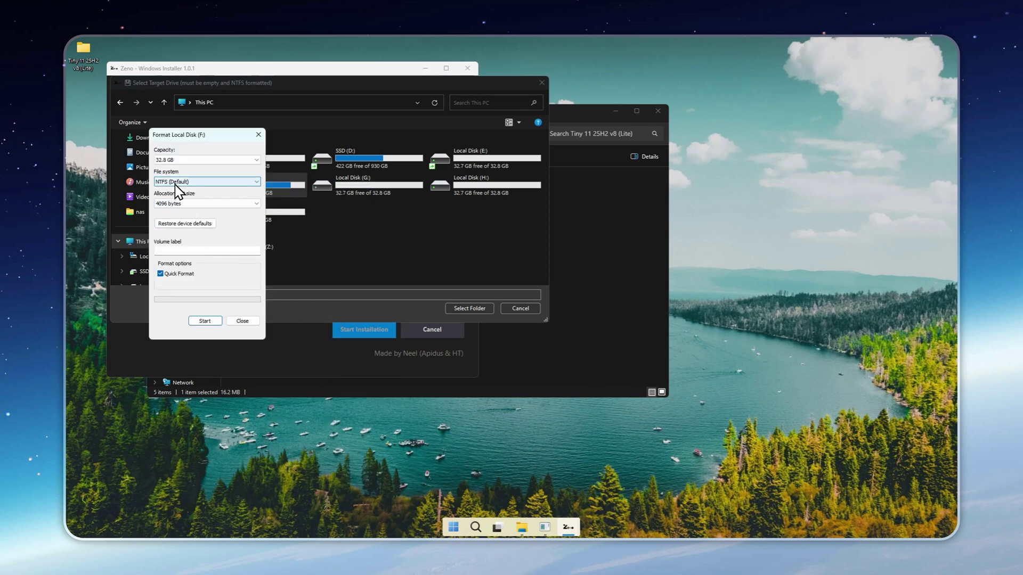
pyautogui.click(208, 321)
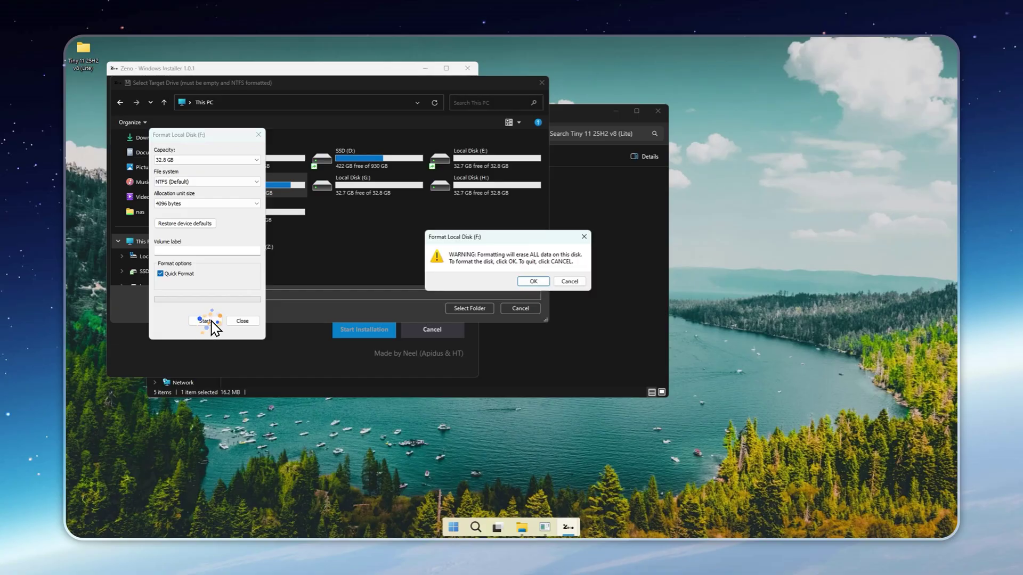
pyautogui.click(532, 281)
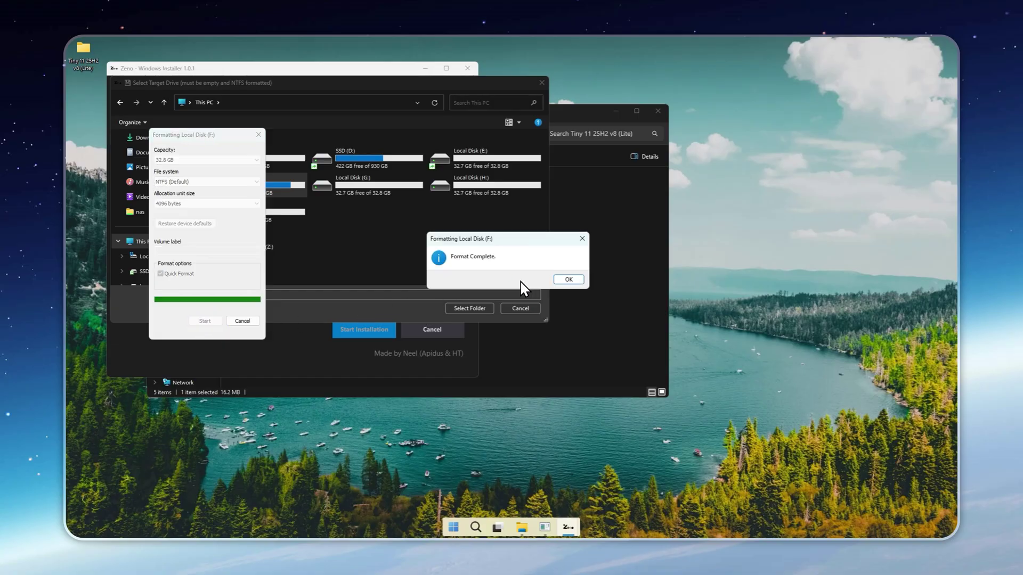
pyautogui.click(562, 279)
pyautogui.click(244, 319)
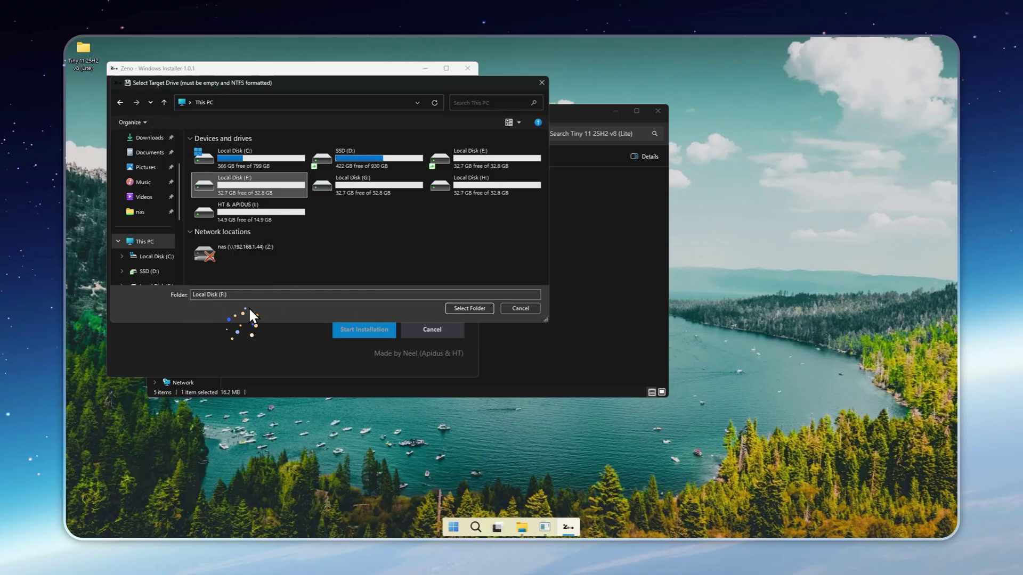
# - Install Windows onto the target drive Local Disk (F:) and dismiss the completion message
pyautogui.click(462, 308)
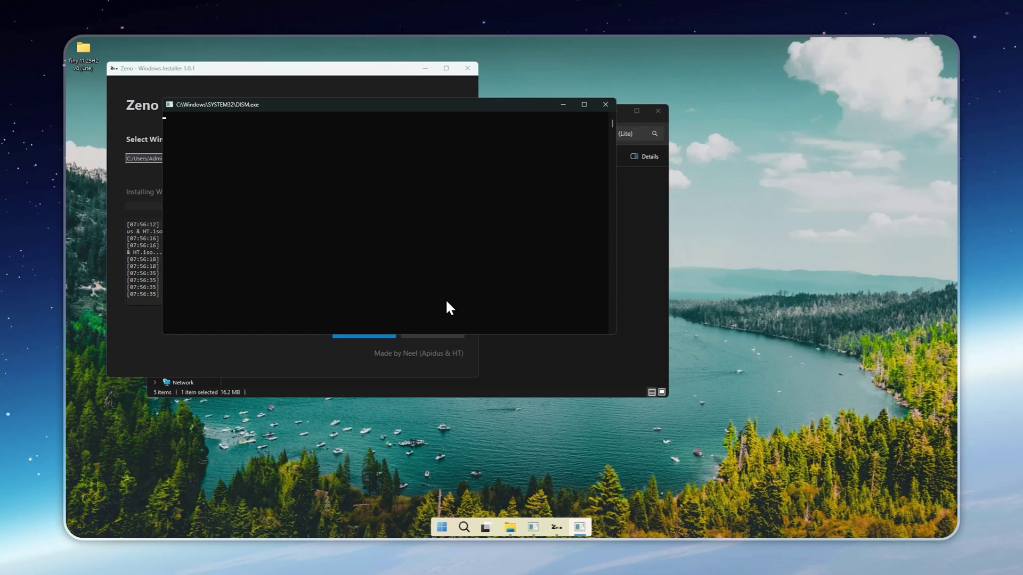
pyautogui.click(295, 347)
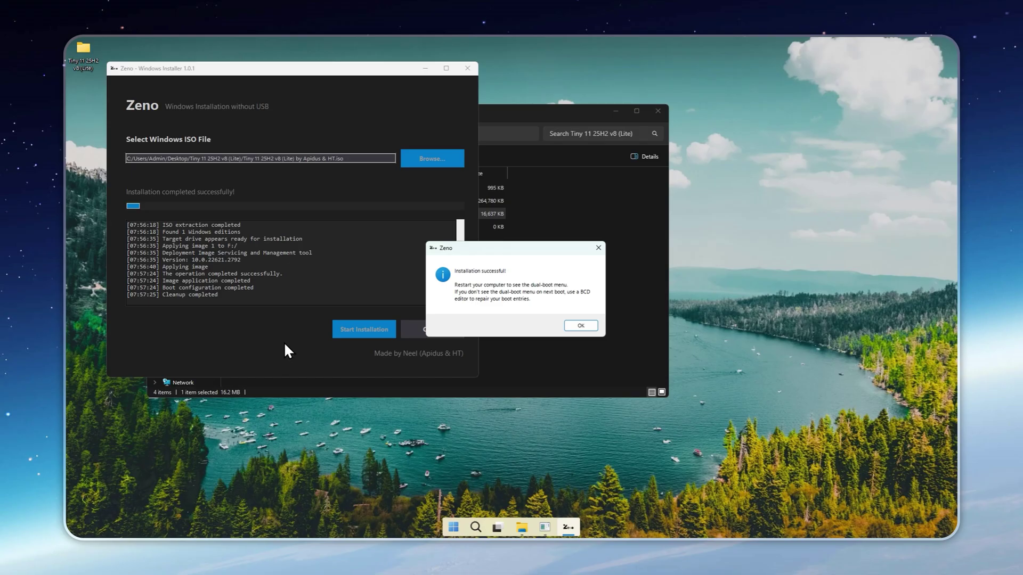
pyautogui.click(580, 325)
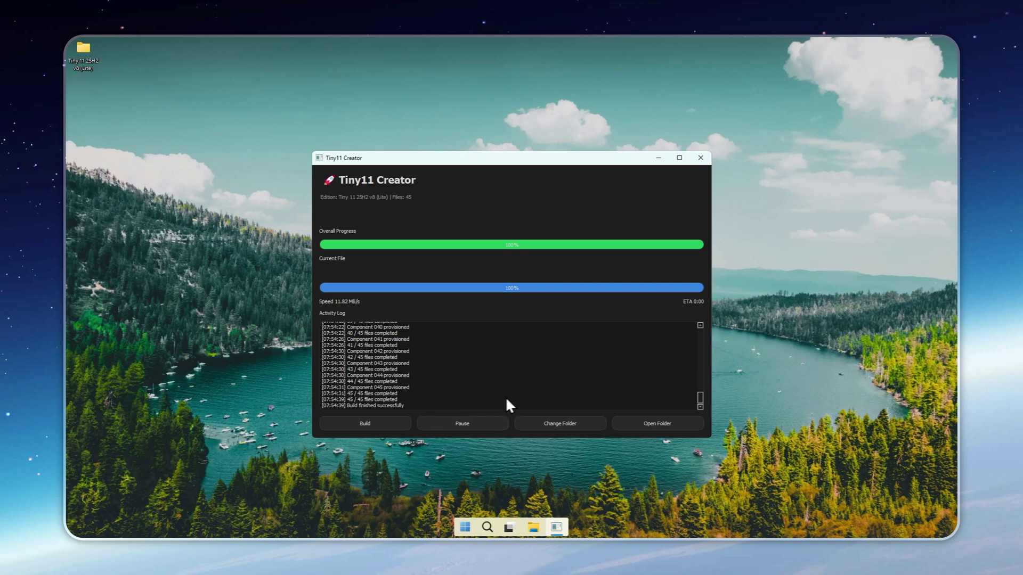
# - Open the build folder from Tiny11 Creator, minimize the creator window and launch Rufus.exe
pyautogui.click(660, 419)
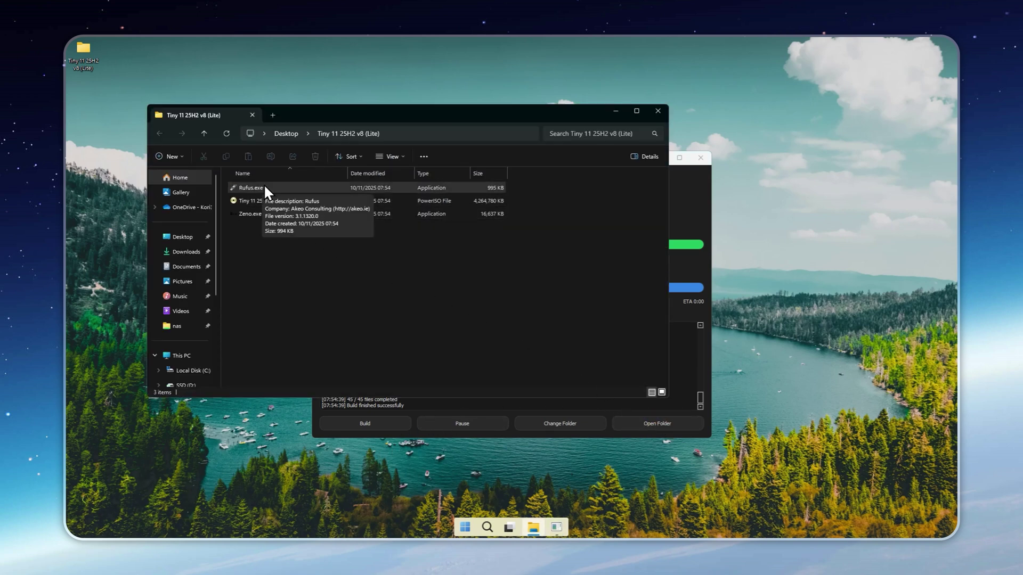
pyautogui.click(678, 338)
pyautogui.click(657, 159)
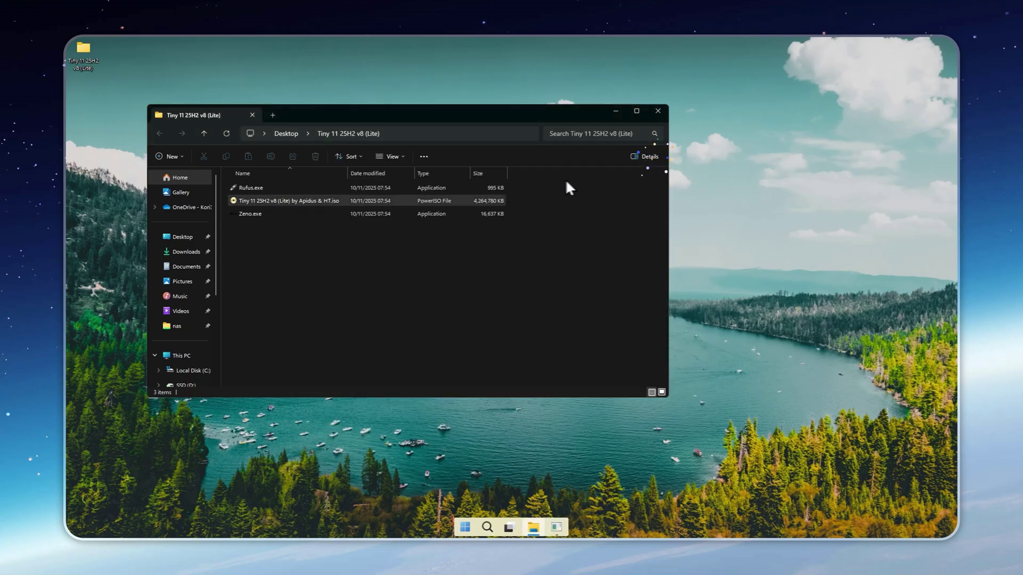
pyautogui.doubleClick(304, 188)
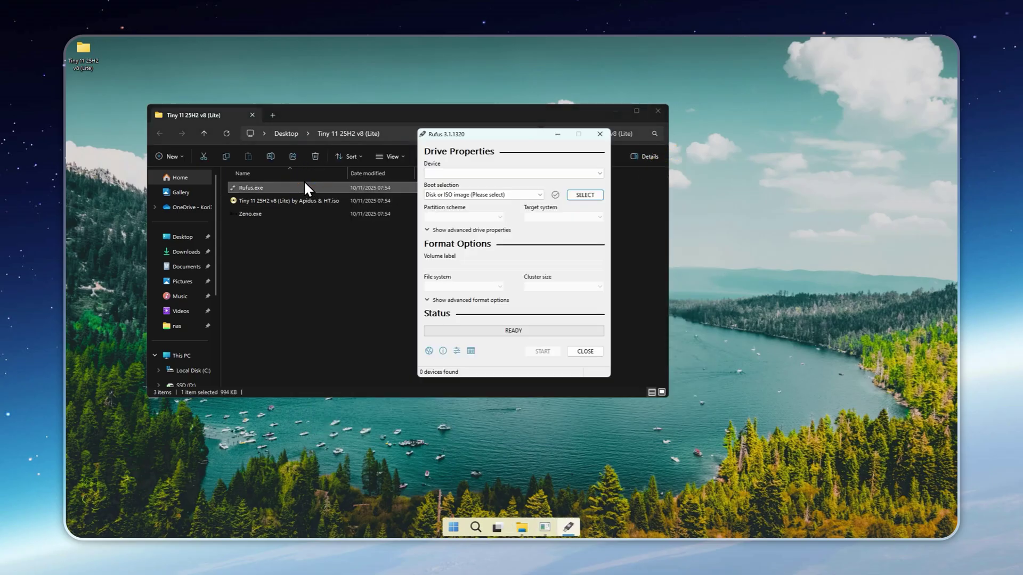
# - Load the Tiny 11 25H2 v8 (Lite) ISO in Rufus with UEFI (non CSM) as the target system
pyautogui.click(580, 195)
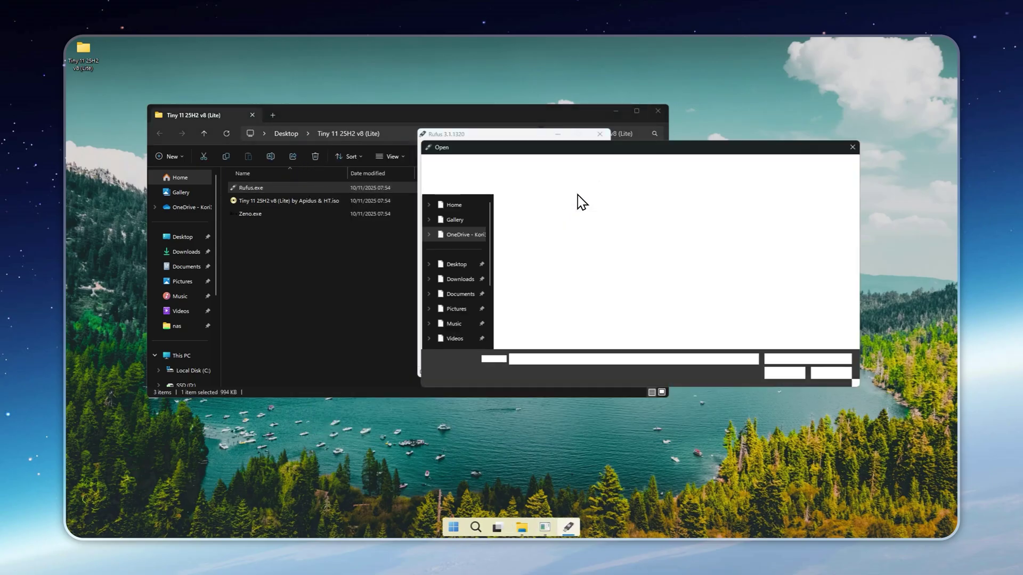
pyautogui.doubleClick(579, 215)
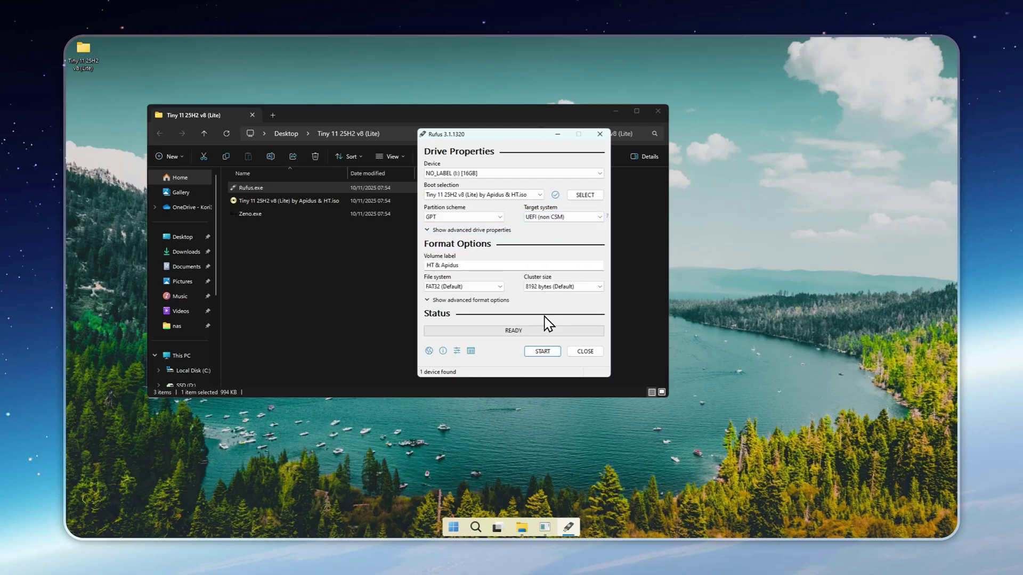
pyautogui.click(588, 218)
pyautogui.click(554, 226)
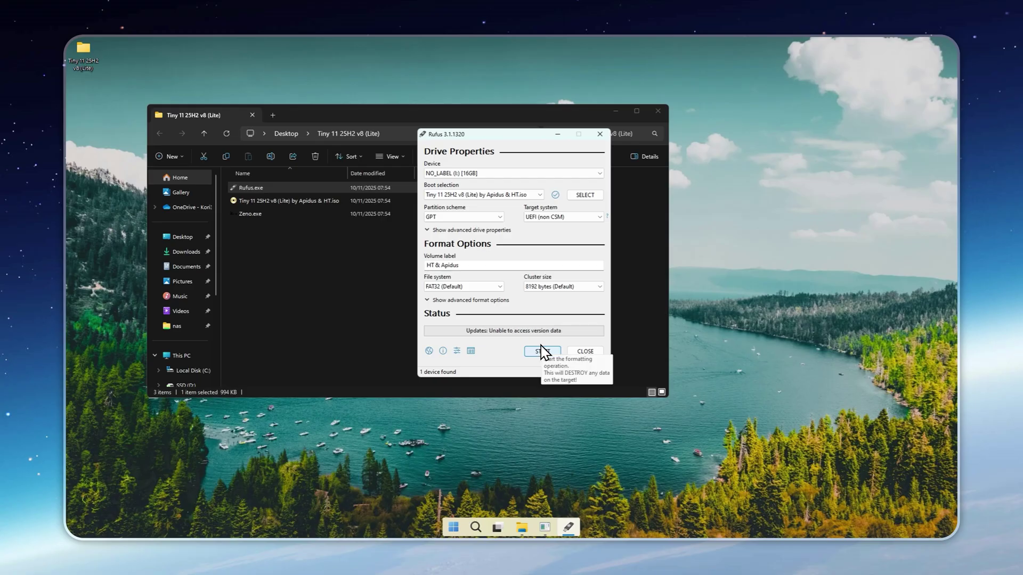
# - Choose the GPT partition scheme and start writing the 16 GB USB drive, accepting the erasure of its data
pyautogui.click(496, 217)
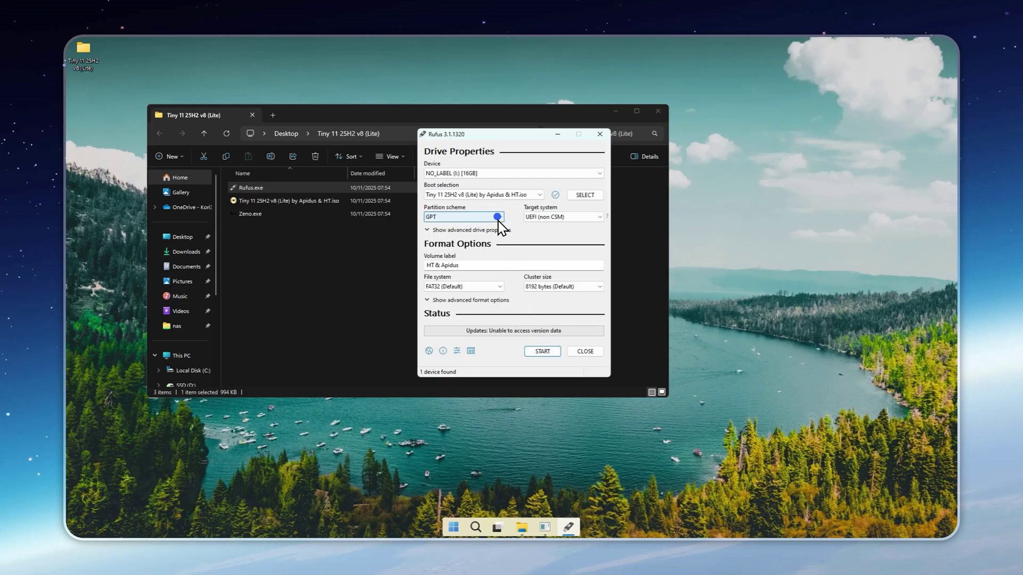
pyautogui.click(474, 233)
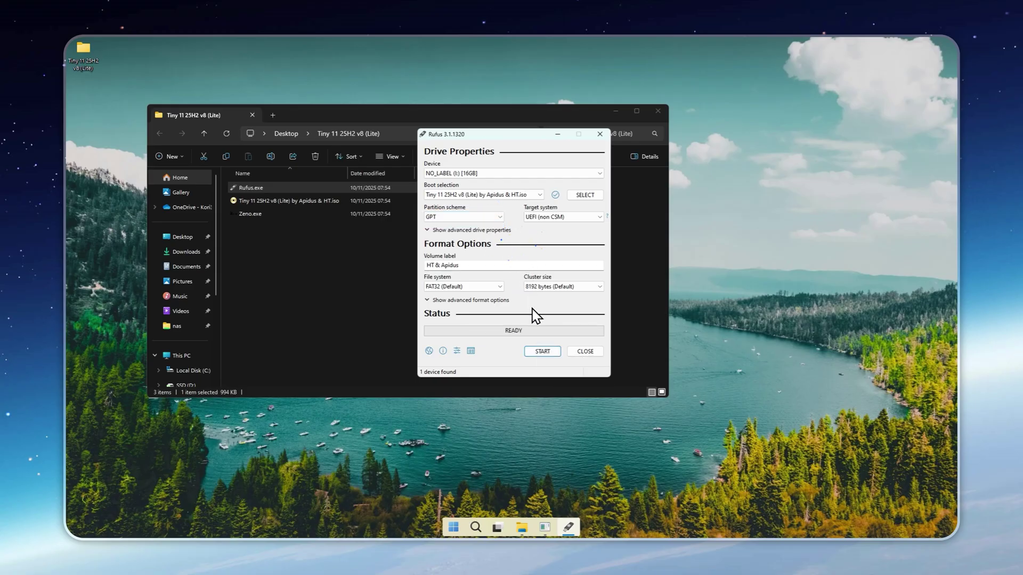
pyautogui.click(542, 352)
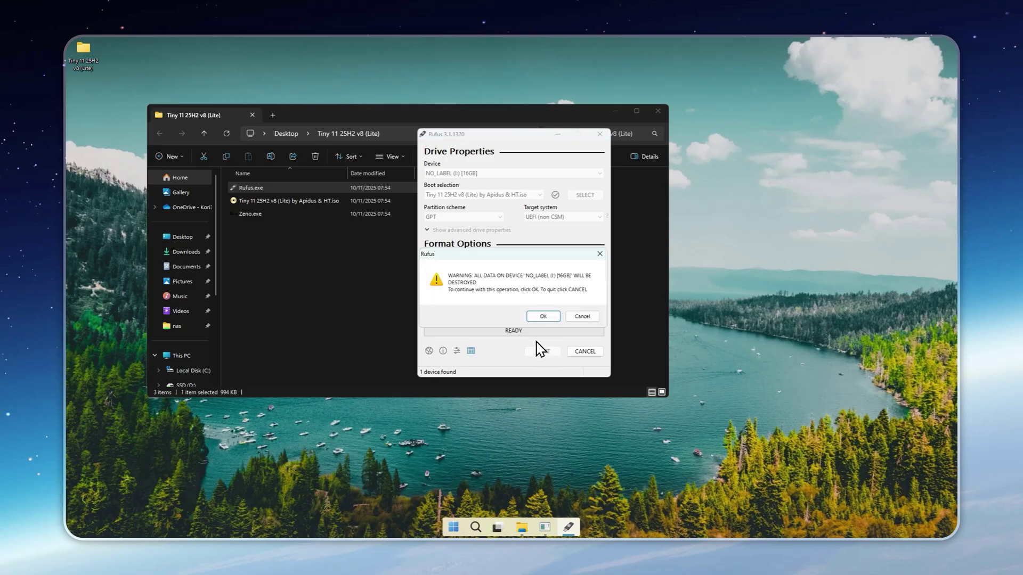
pyautogui.click(541, 315)
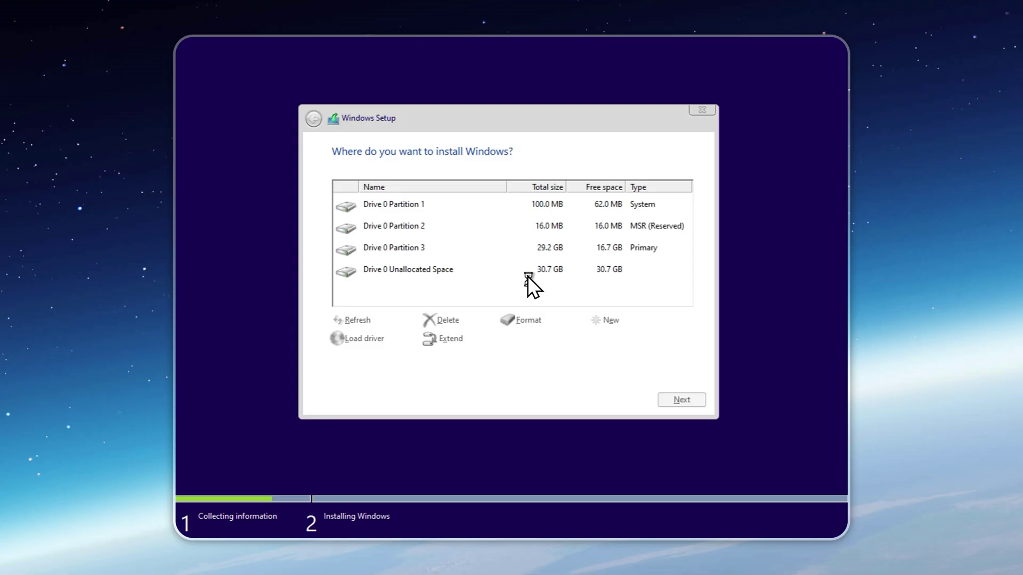
# - In Windows Setup, delete all existing partitions on Drive 0
pyautogui.click(455, 321)
pyautogui.click(581, 338)
pyautogui.click(421, 228)
pyautogui.click(429, 322)
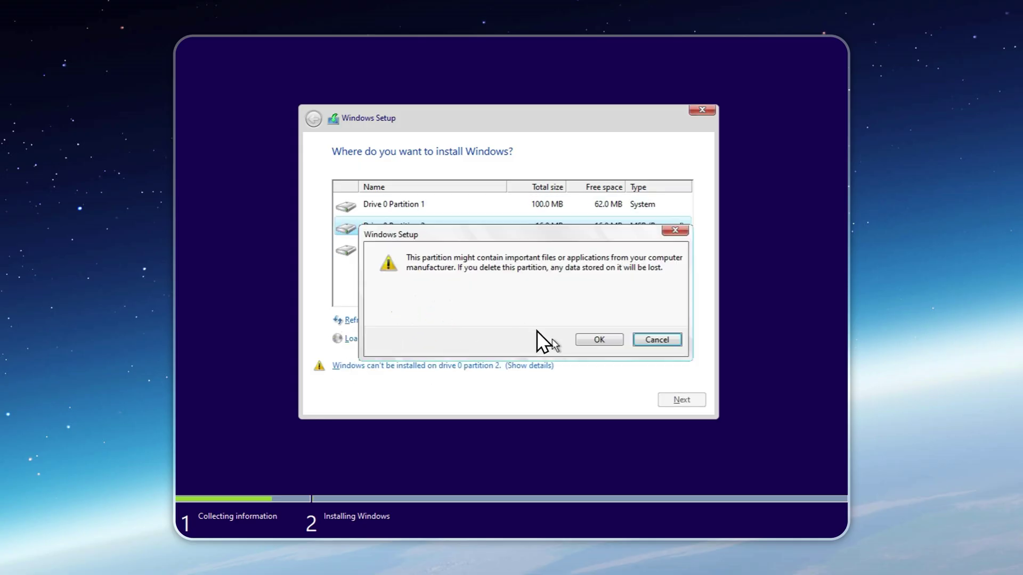
pyautogui.click(592, 340)
pyautogui.click(445, 320)
pyautogui.click(595, 340)
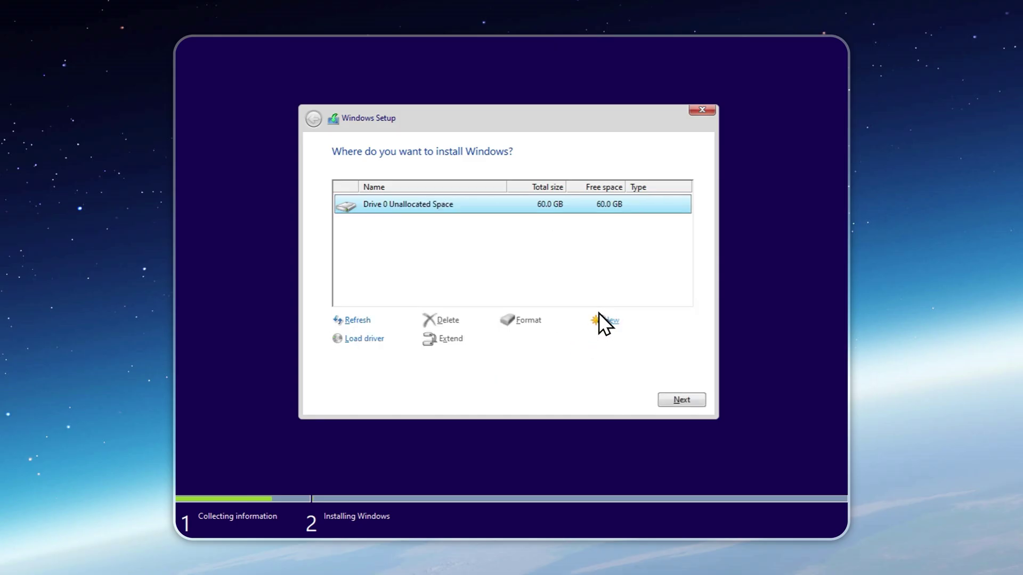
# - Create a 20000 MB partition in Drive 0's unallocated space and proceed with installing Windows on Drive 0 Partition 3
pyautogui.click(600, 315)
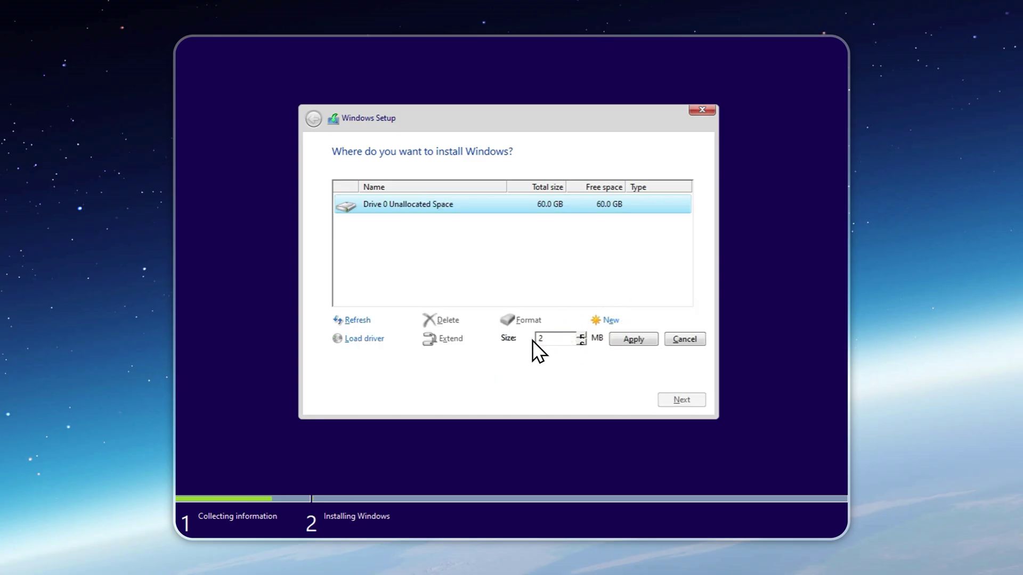
pyautogui.write('20000')
pyautogui.click(612, 339)
pyautogui.click(600, 340)
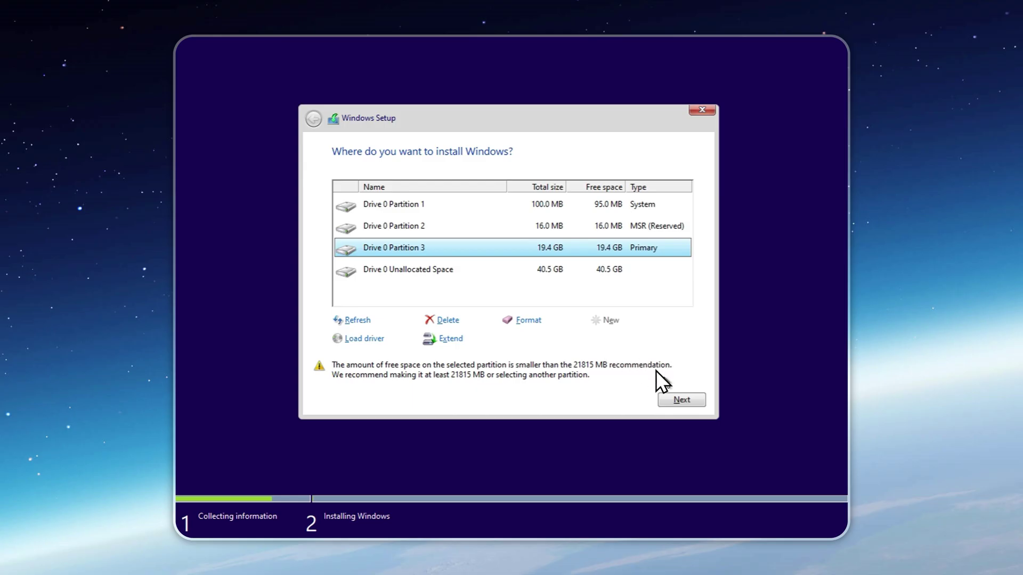
pyautogui.click(666, 401)
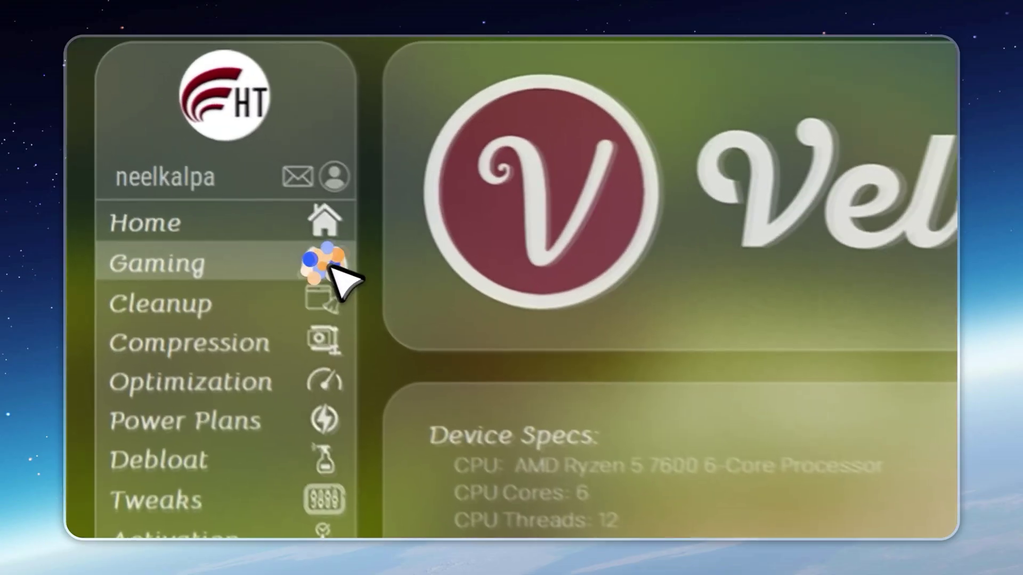
# - Open the Gaming section of the optimizer app and browse the game list forward to page 12
pyautogui.click(207, 188)
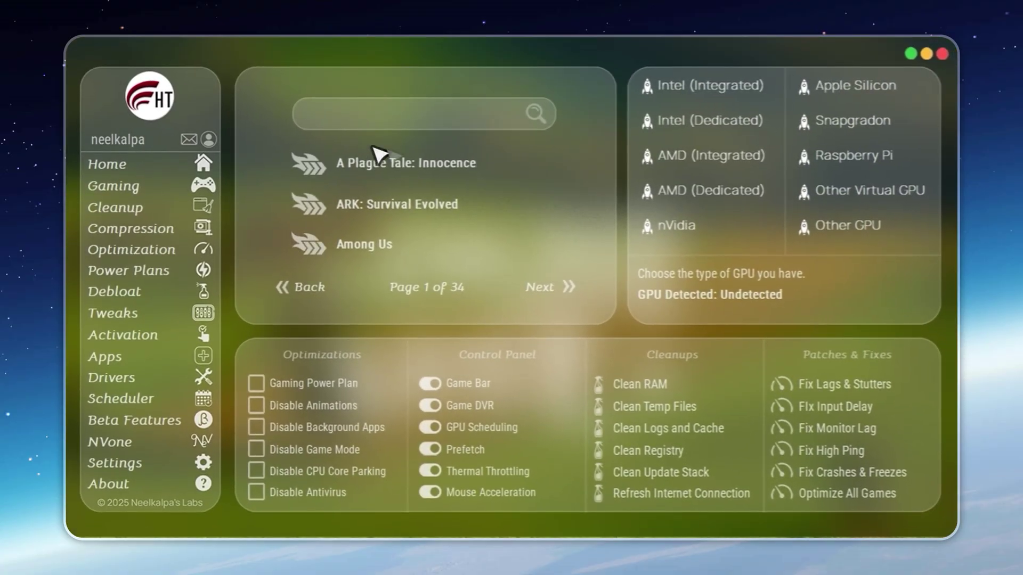
pyautogui.click(574, 287)
pyautogui.click(573, 287)
pyautogui.click(573, 287)
pyautogui.click(572, 286)
pyautogui.click(572, 286)
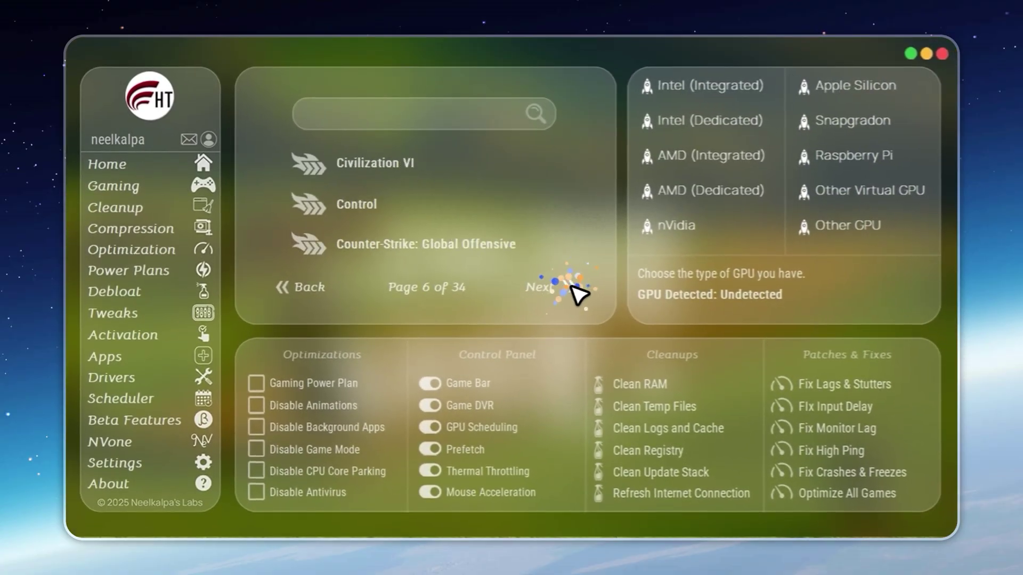
pyautogui.click(572, 286)
pyautogui.click(572, 287)
pyautogui.click(572, 286)
pyautogui.click(571, 286)
pyautogui.click(571, 287)
pyautogui.click(569, 287)
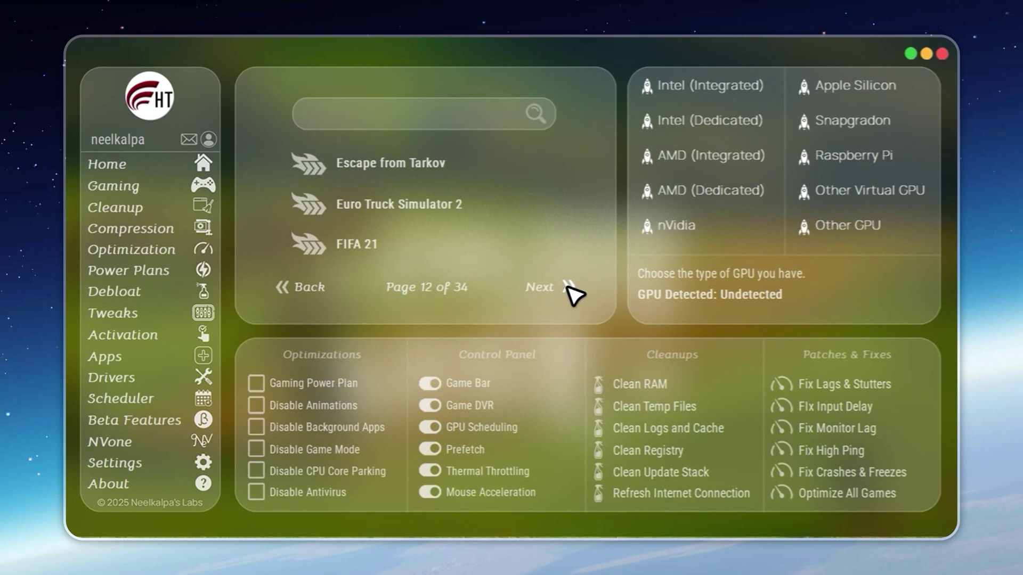
# - Enable the Gaming Power Plan optimization, and set Temp Files and User Temp to auto clean at startup
pyautogui.click(257, 383)
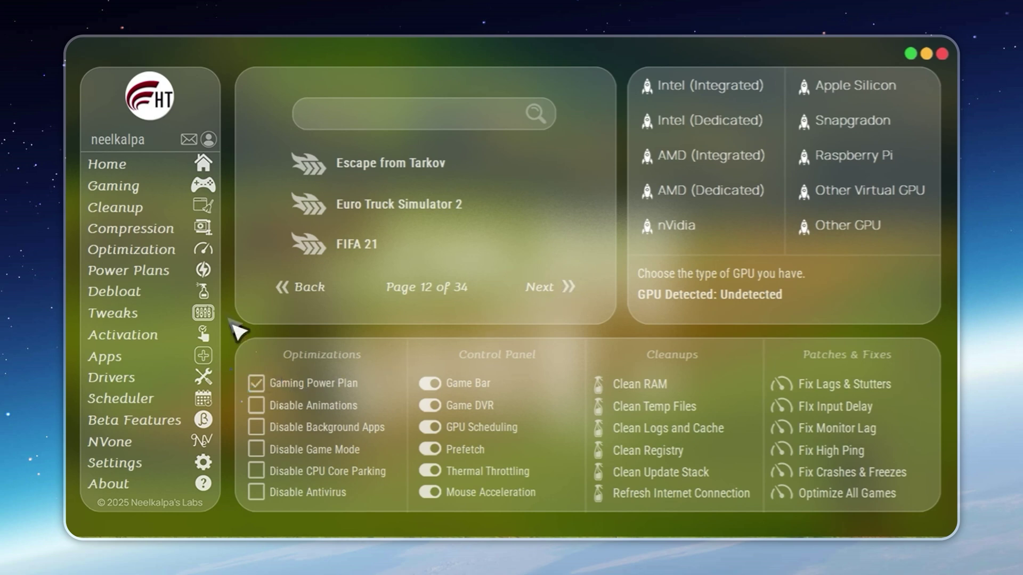
pyautogui.click(171, 214)
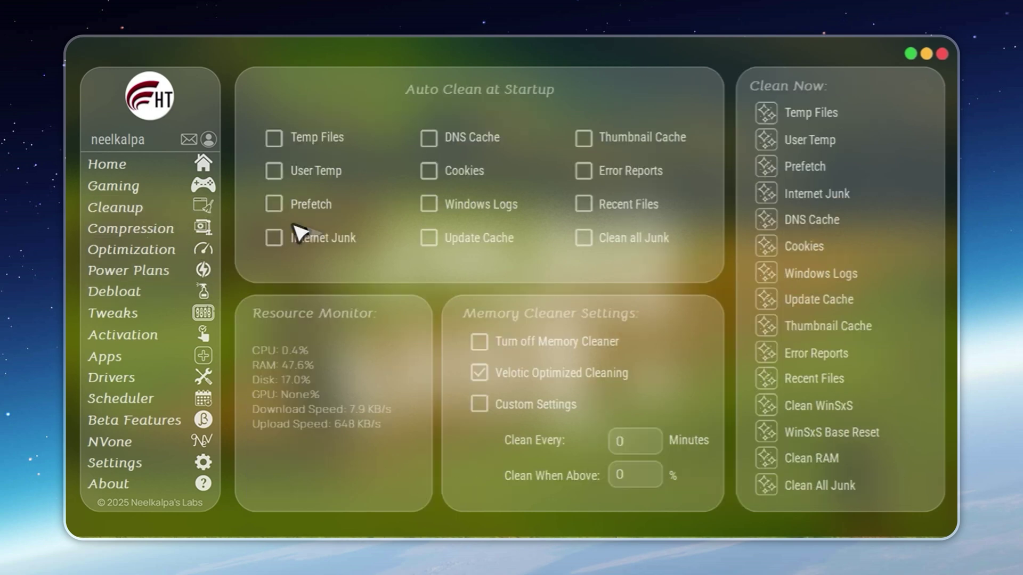
pyautogui.click(274, 138)
pyautogui.click(273, 170)
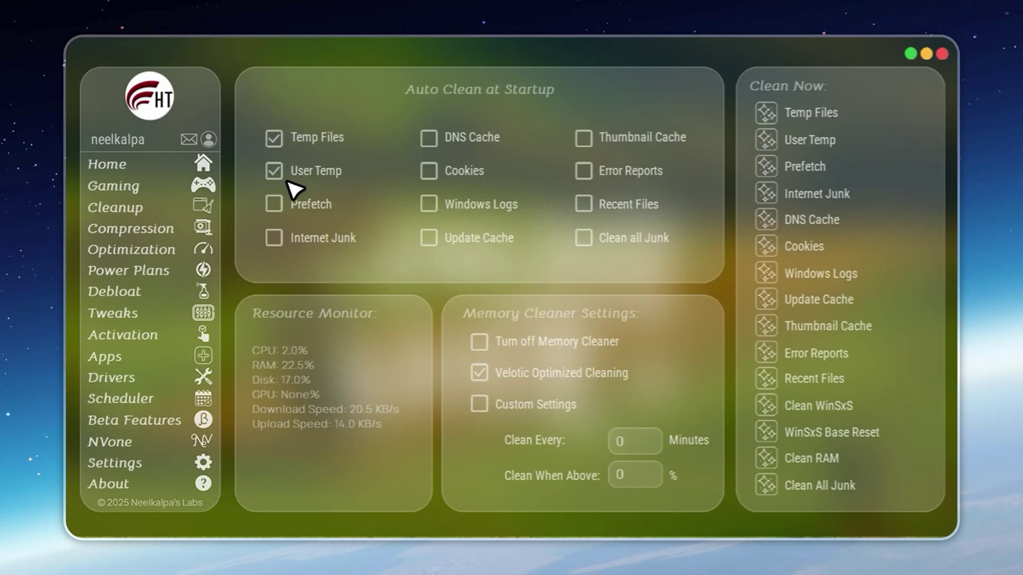
# - Look over the optimizer's Optimization, Power Plans and Debloat sections
pyautogui.click(212, 249)
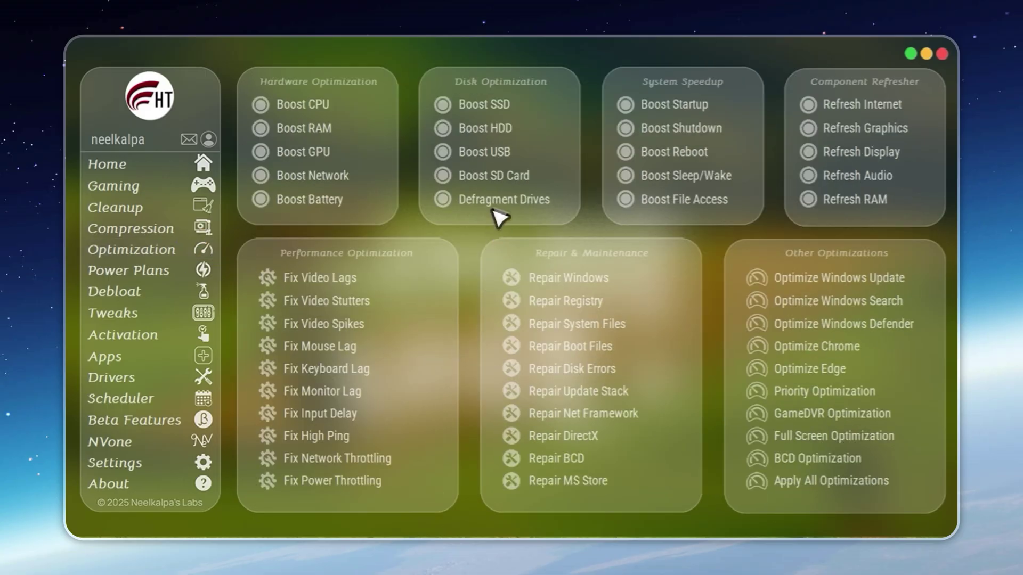
pyautogui.click(188, 272)
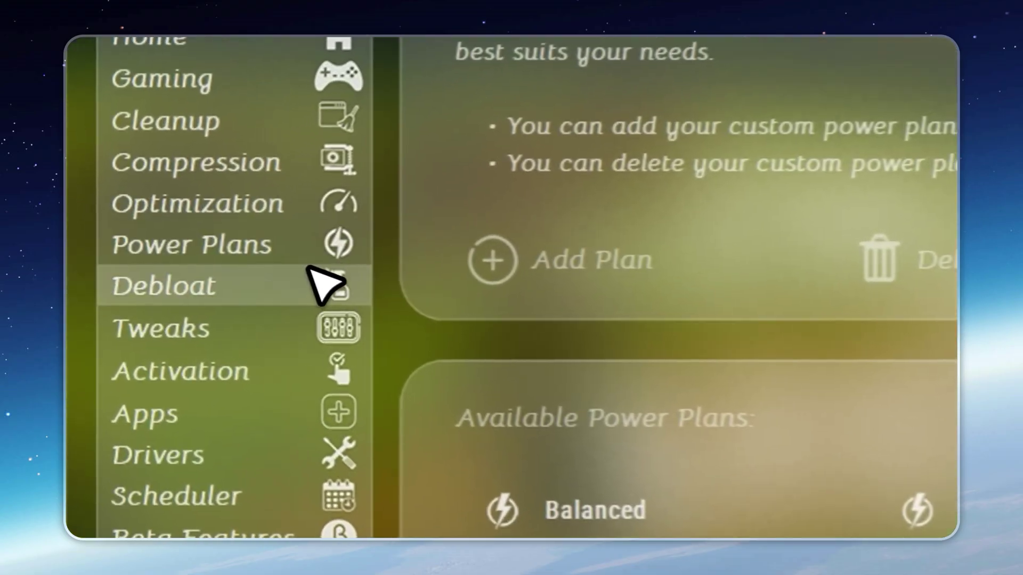
pyautogui.click(314, 292)
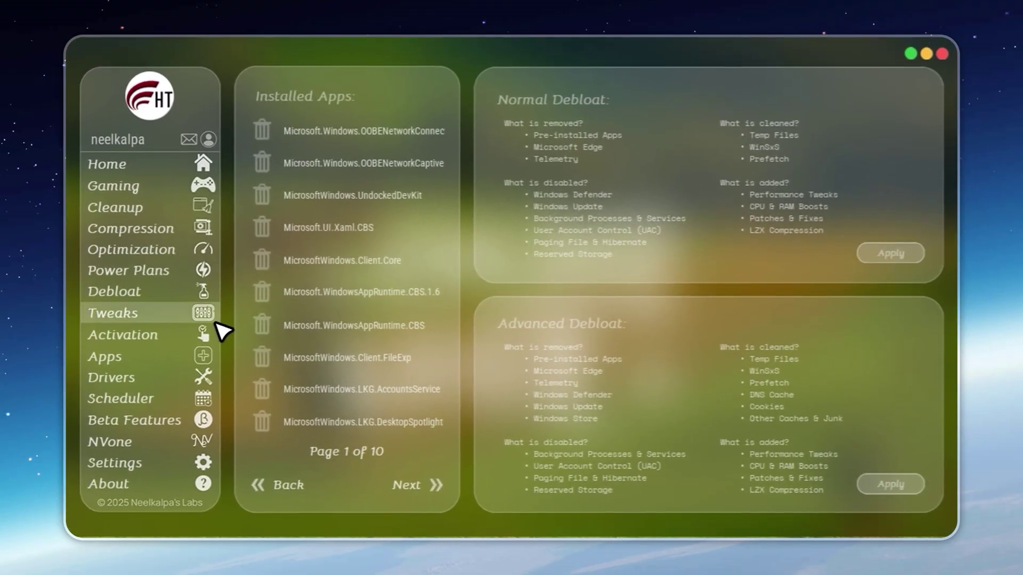
# - Browse the available Windows, Miscellaneous and Context Menu tweaks in the Tweaks section, returning each list to its first page
pyautogui.click(211, 320)
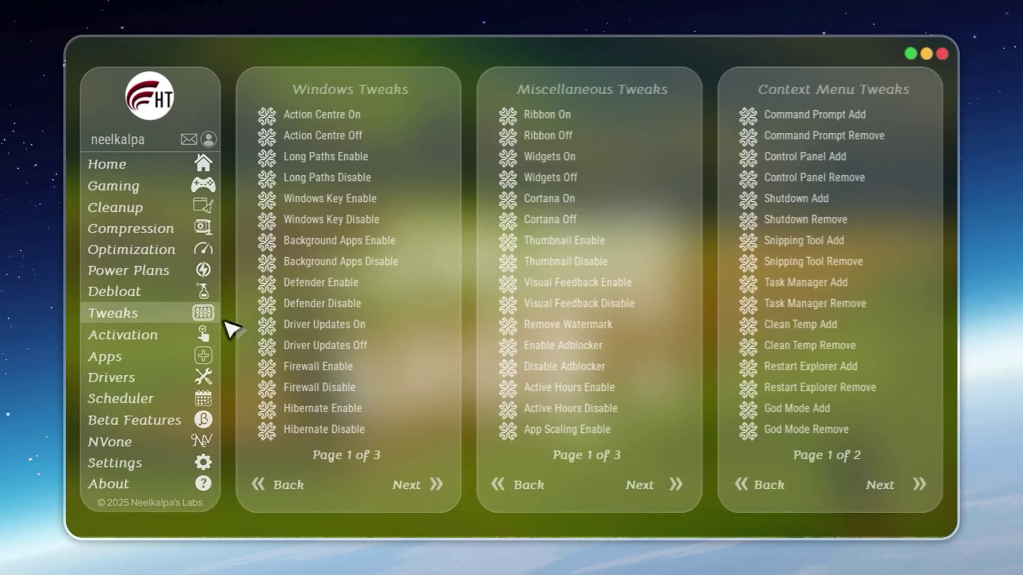
pyautogui.click(435, 484)
pyautogui.click(434, 484)
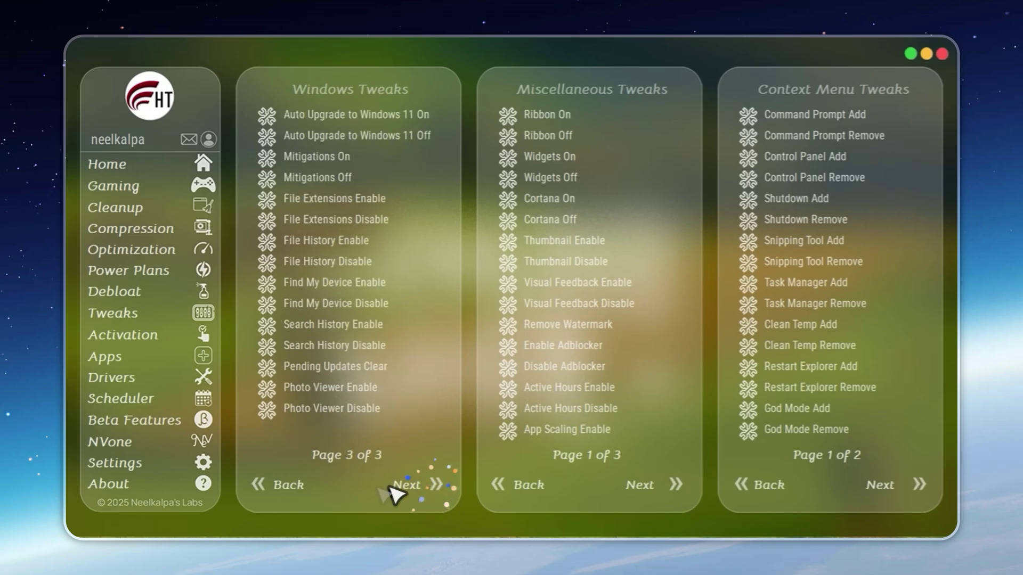
pyautogui.click(259, 485)
pyautogui.click(262, 484)
pyautogui.click(674, 484)
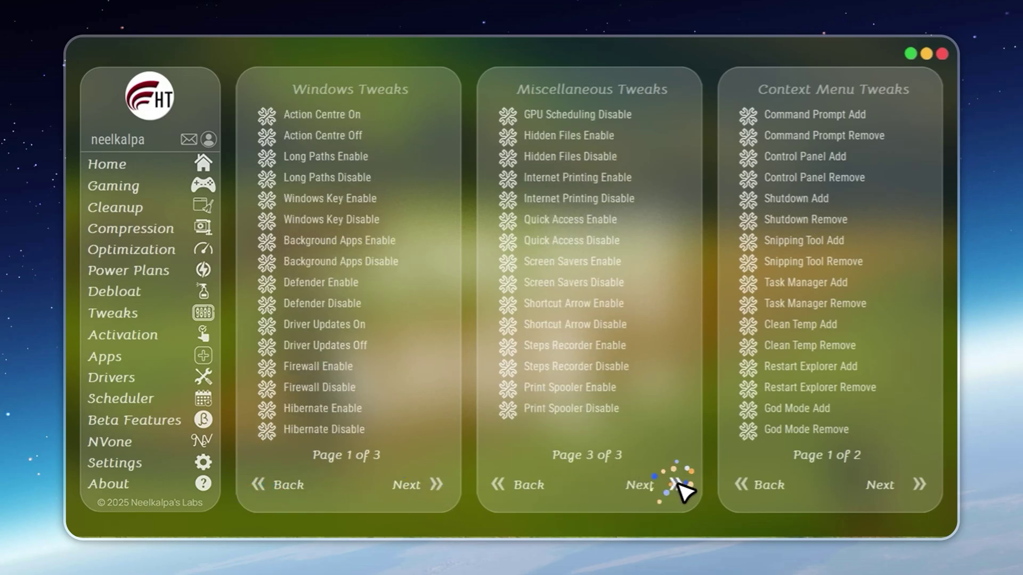
pyautogui.click(500, 486)
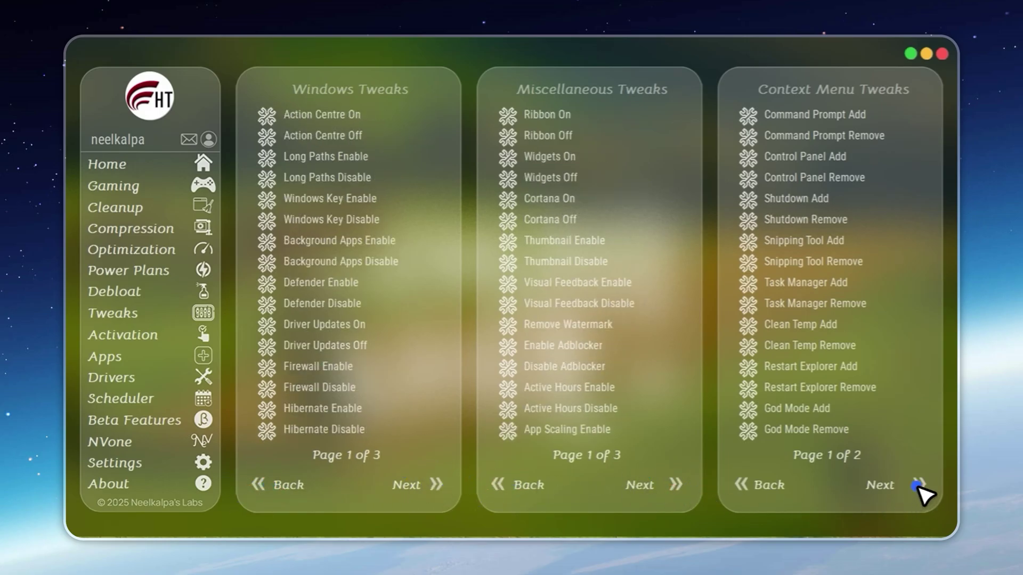
pyautogui.click(918, 486)
pyautogui.click(743, 486)
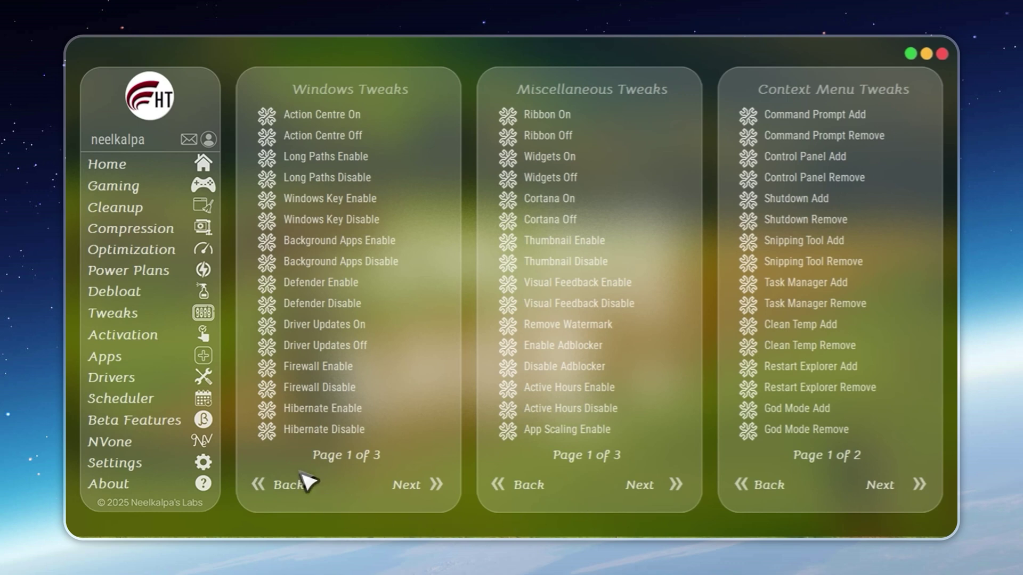
# - Open the Apps section and browse the installable apps forward to page 3
pyautogui.click(206, 368)
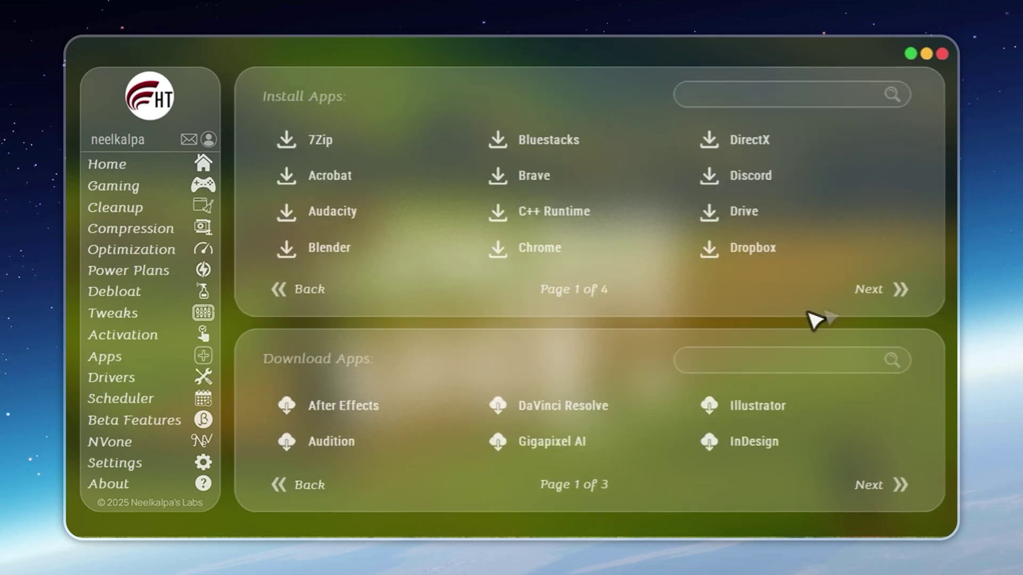
pyautogui.click(898, 296)
pyautogui.click(901, 300)
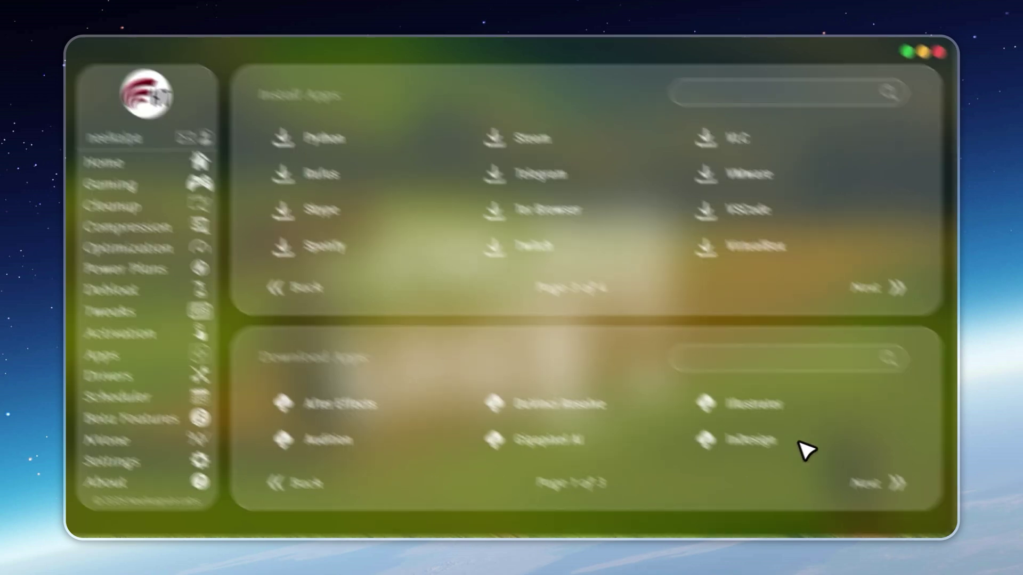
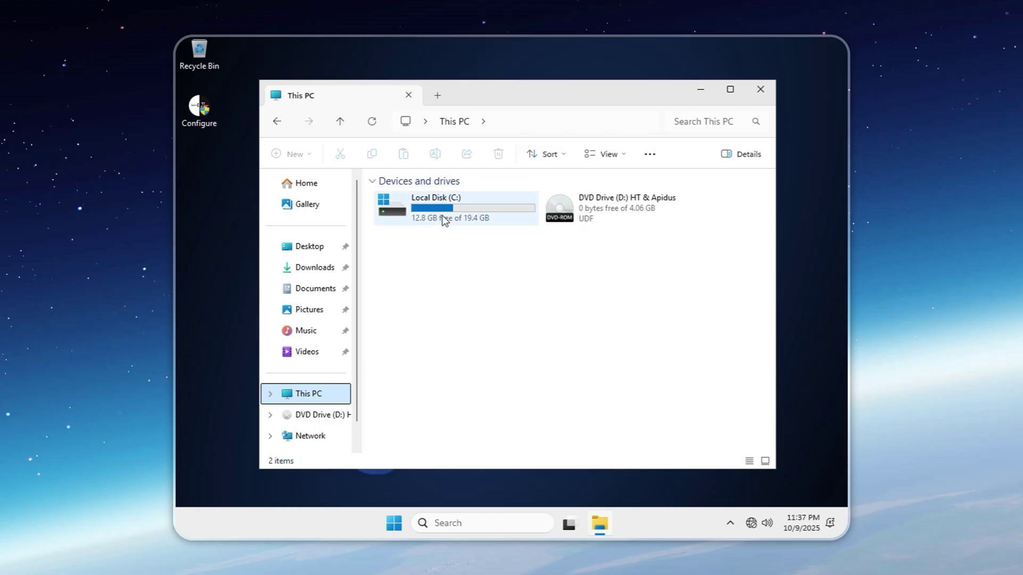
# - Check the used and free space in the properties of Local Disk (C:), and close File Explorer
pyautogui.rightClick(442, 219)
pyautogui.click(496, 409)
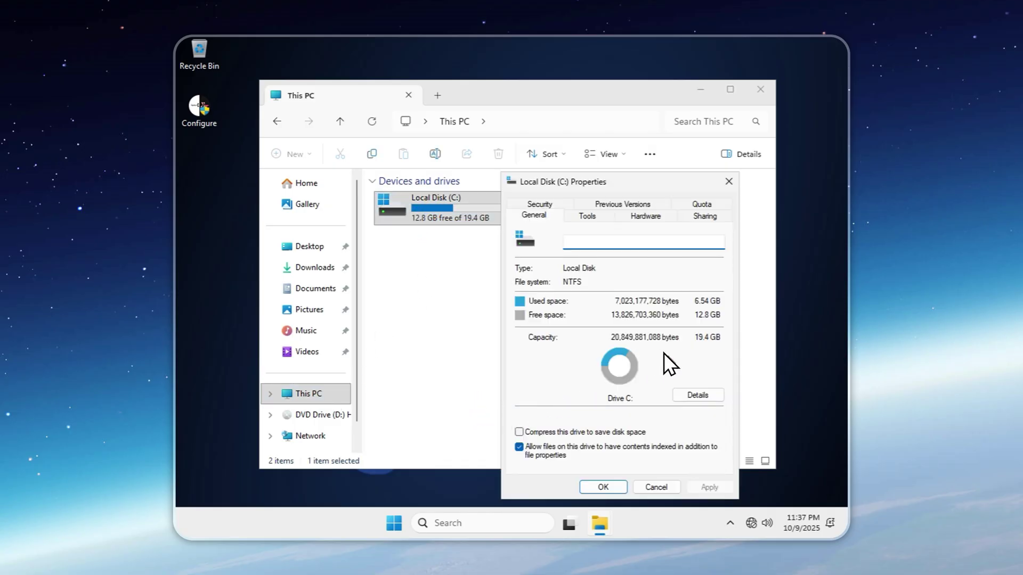
pyautogui.click(727, 182)
pyautogui.click(760, 90)
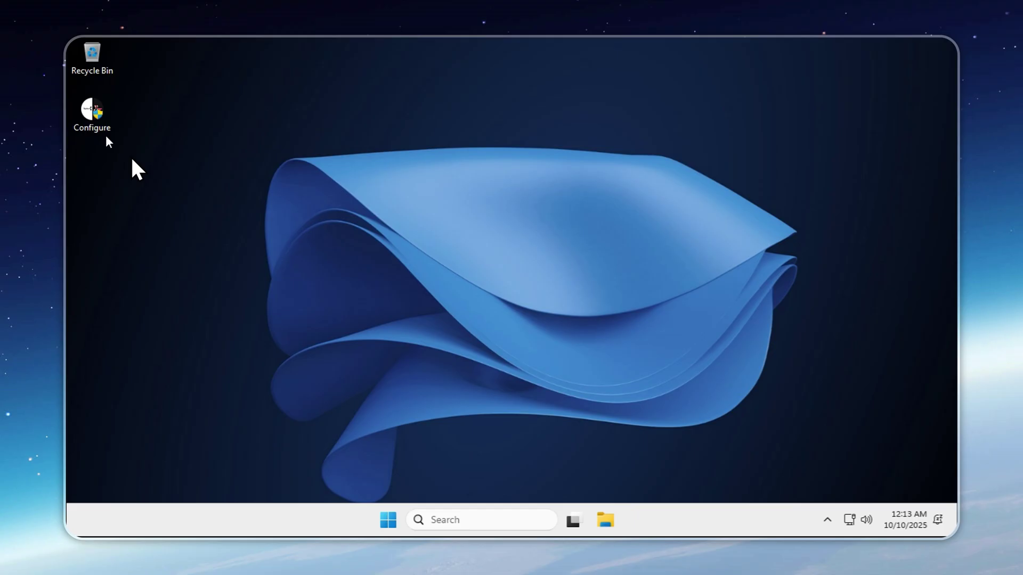
# - Launch the Configure toolbox with administrator permission and install the Chrome browser from it
pyautogui.click(93, 127)
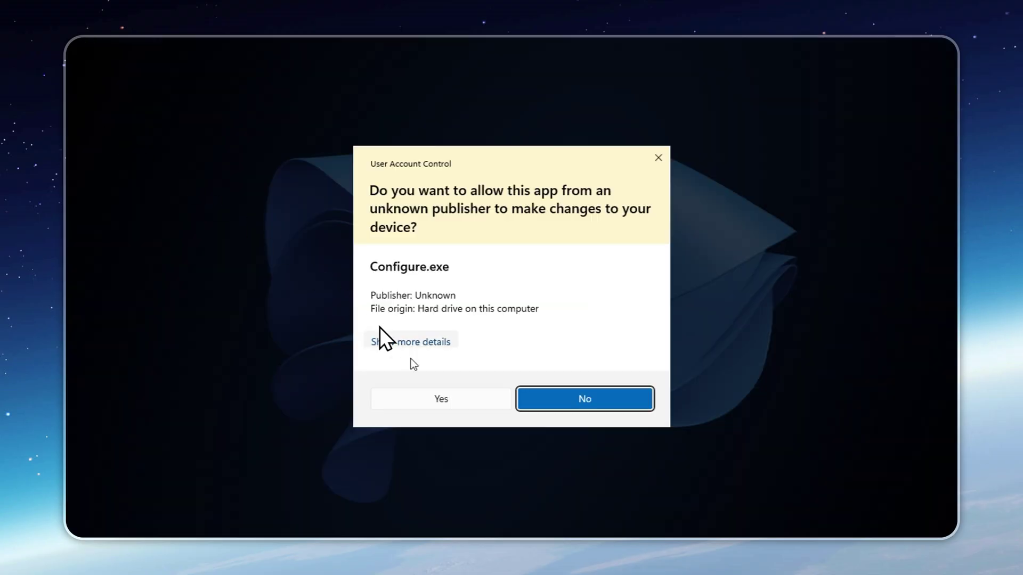
pyautogui.click(428, 397)
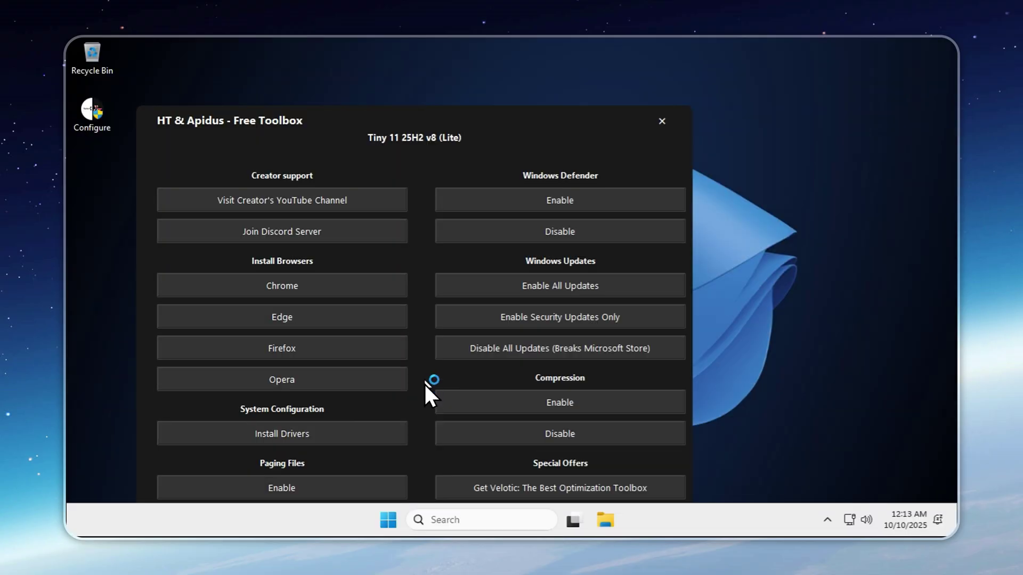
pyautogui.moveTo(420, 128); pyautogui.dragTo(443, 42)
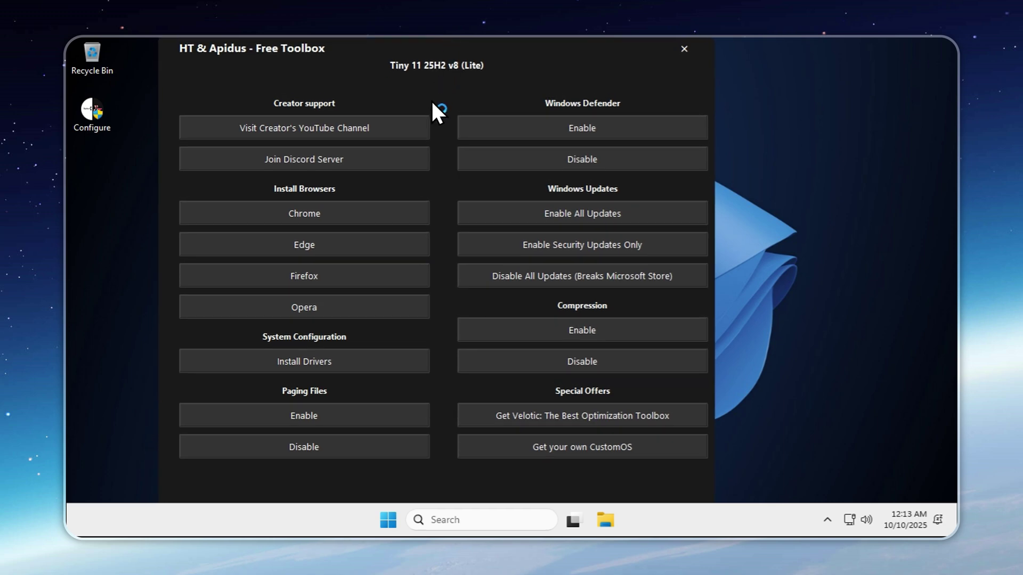
pyautogui.click(355, 212)
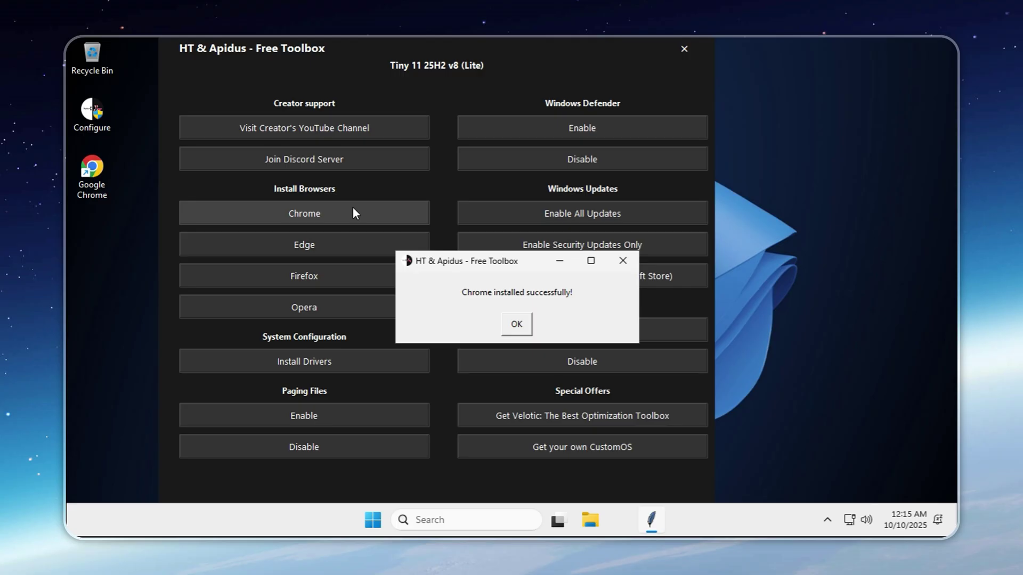
pyautogui.click(517, 325)
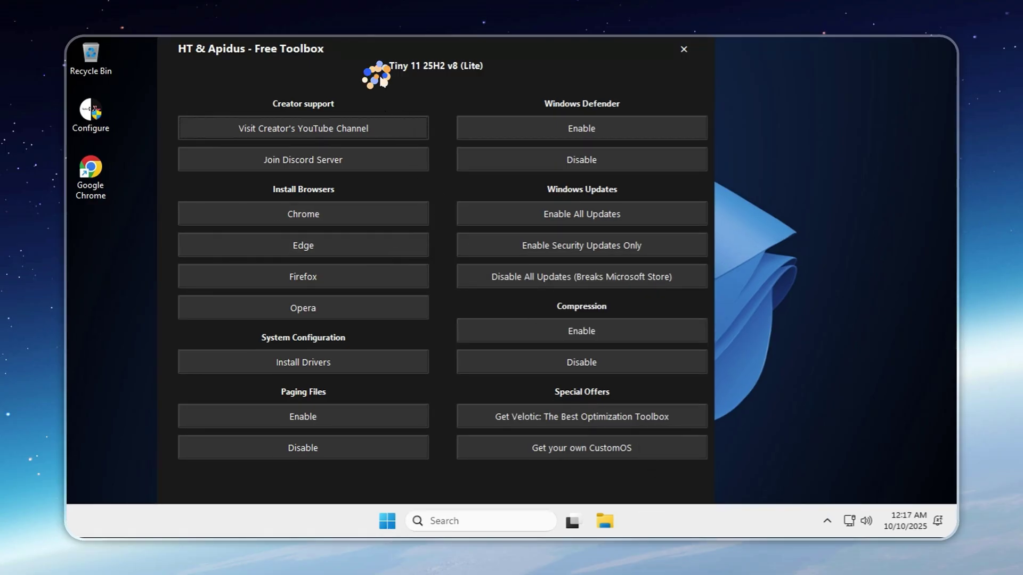
# - Visit the creator's YouTube channels from the toolbox, look over the HT and Apidus pages, and minimize the browser
pyautogui.click(346, 129)
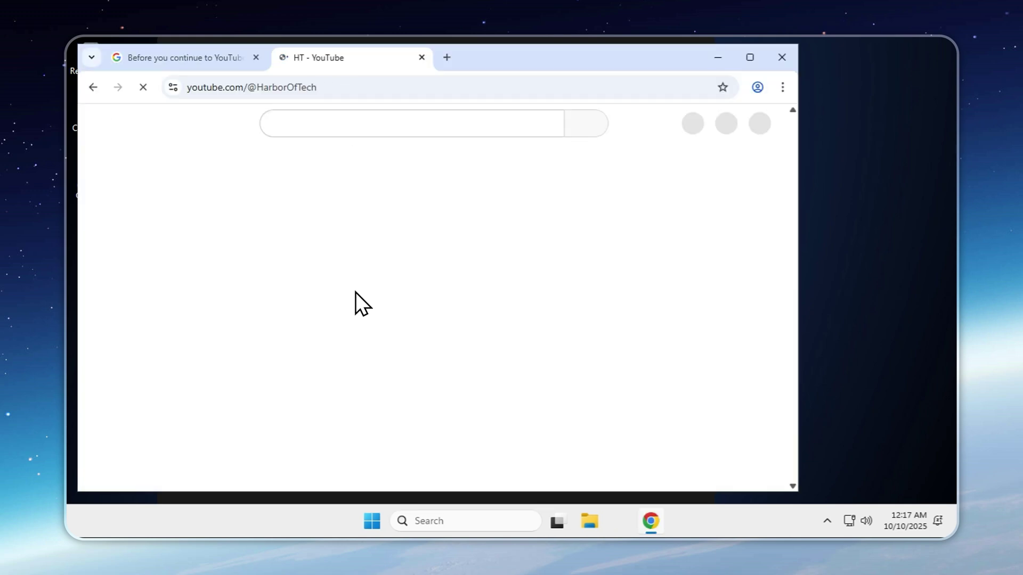
pyautogui.scroll(-2, 532, 273)
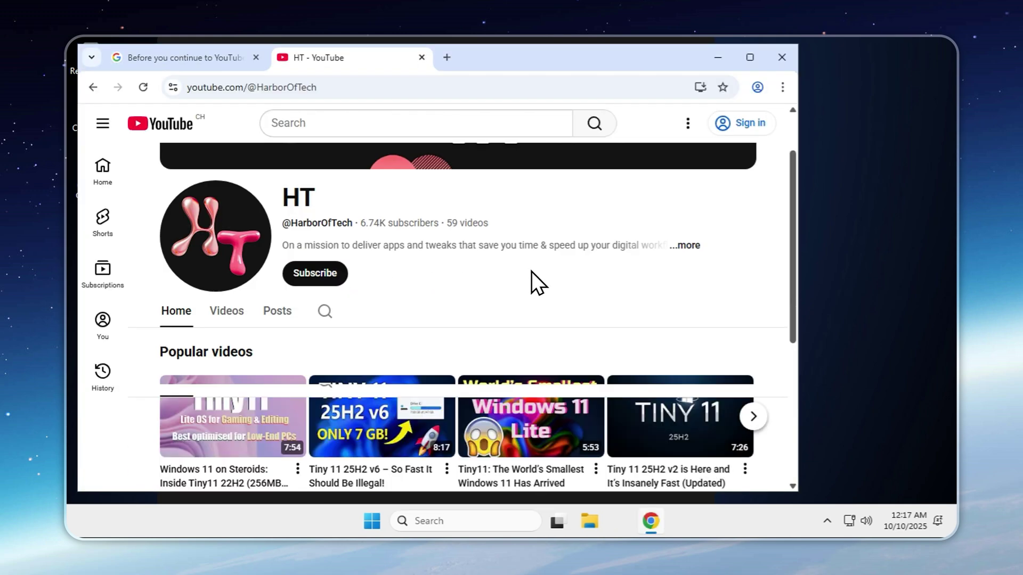
pyautogui.scroll(1, 532, 272)
pyautogui.scroll(2, 532, 272)
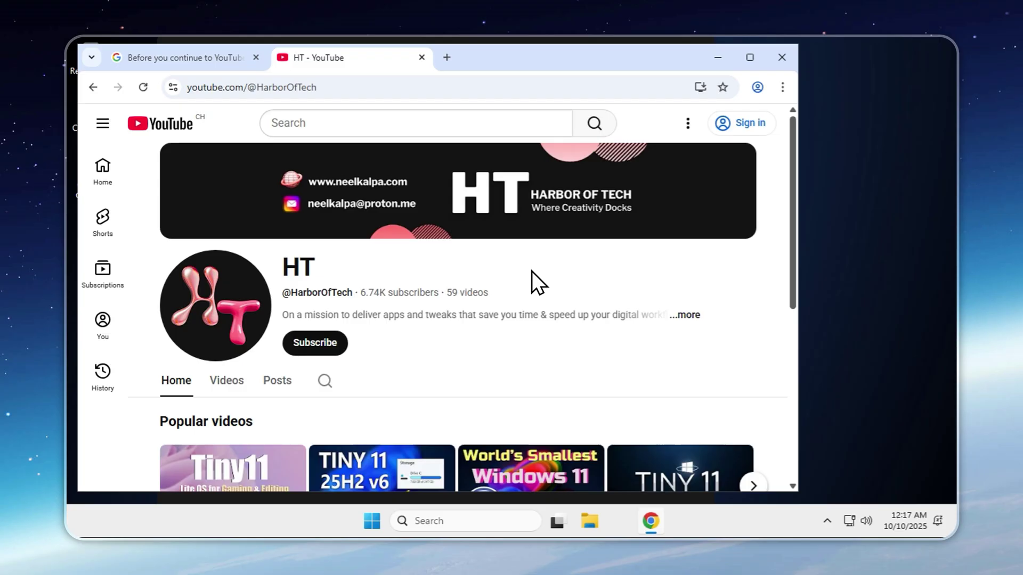
pyautogui.click(392, 206)
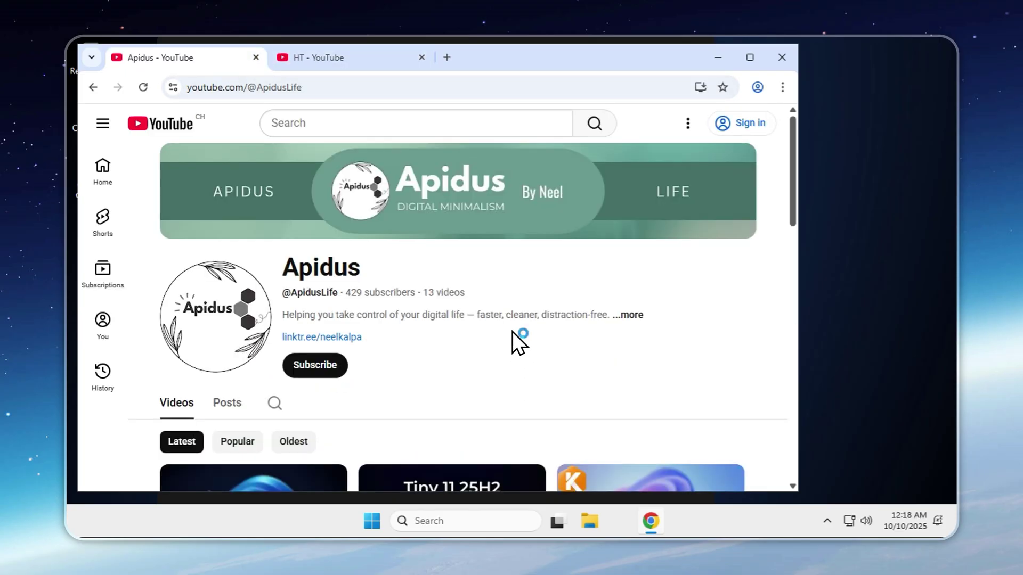
pyautogui.scroll(-3, 512, 331)
pyautogui.scroll(4, 511, 330)
pyautogui.click(347, 59)
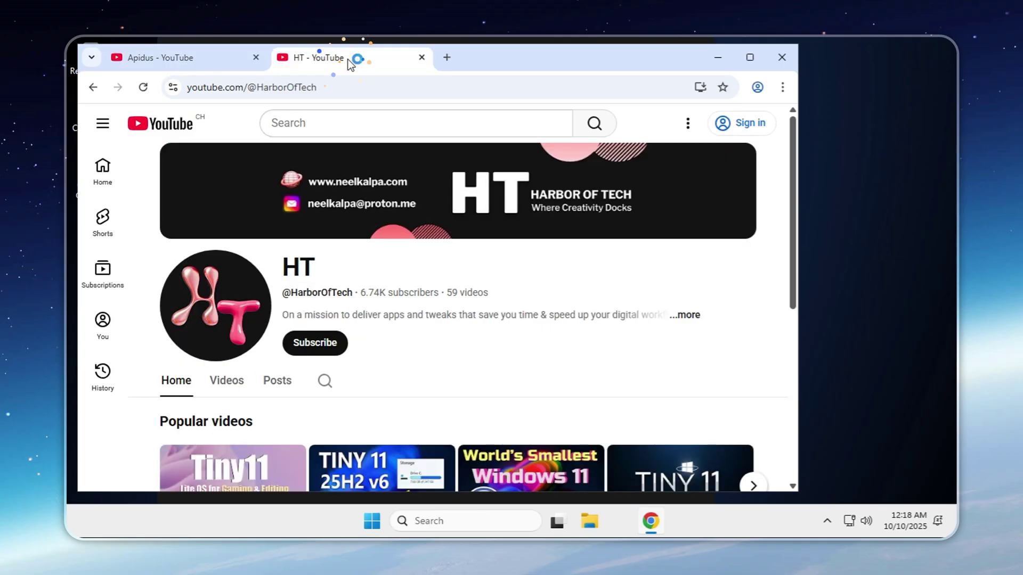
pyautogui.click(715, 57)
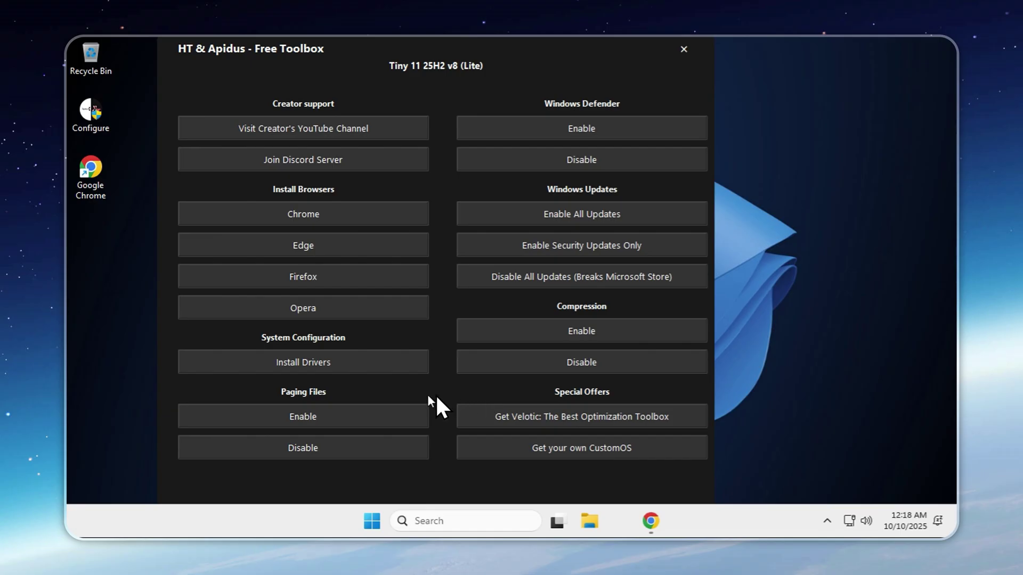
# - Open the toolbox's Discord server invitation in the browser, and return to the toolbox
pyautogui.click(305, 159)
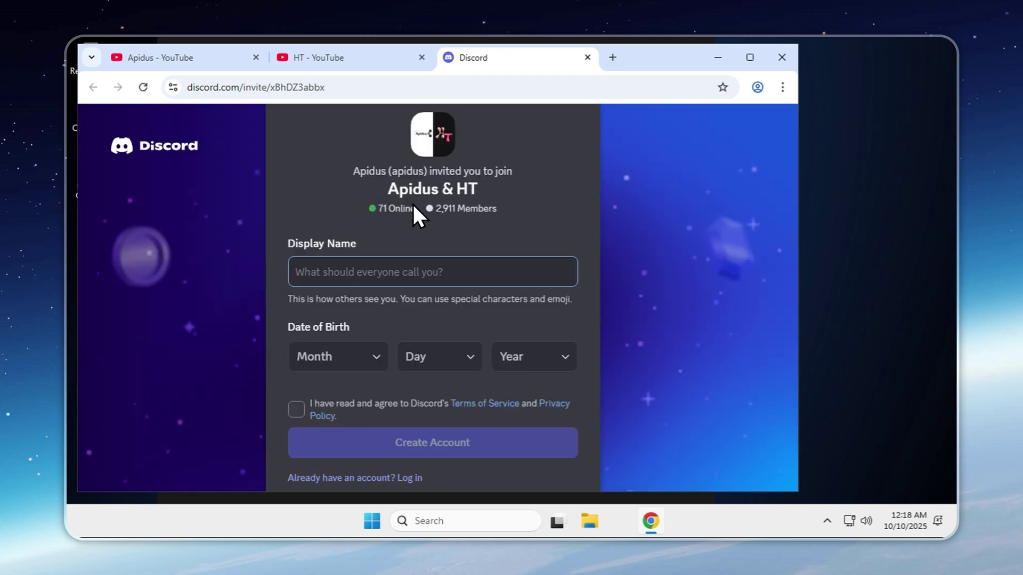
pyautogui.click(720, 66)
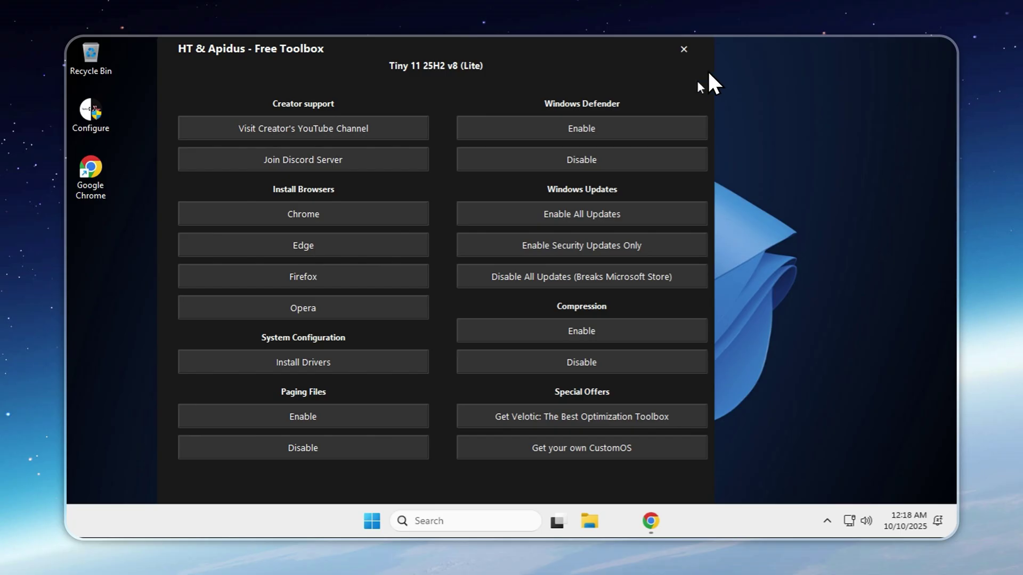
# - Launch Driver Booster through the toolbox's driver installation option and scan the PC for outdated drivers
pyautogui.click(336, 359)
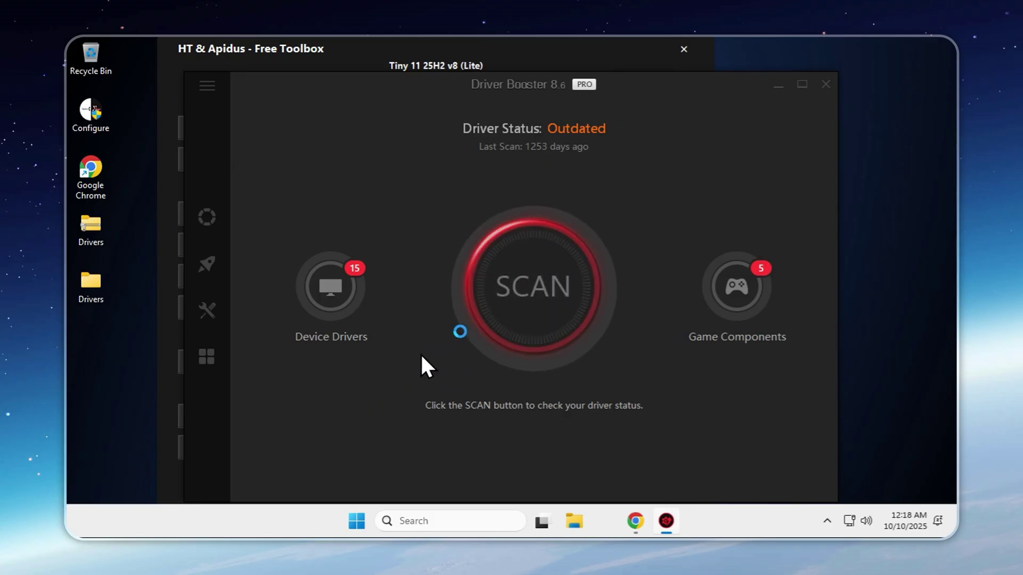
pyautogui.click(536, 268)
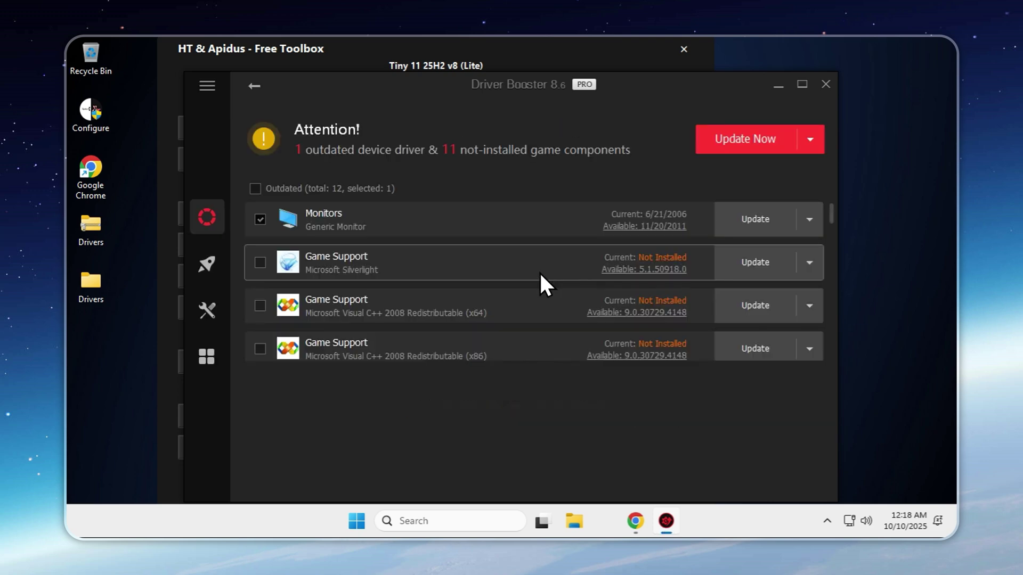
# - Select every outdated driver and missing game component in the scan results and start updating them all
pyautogui.click(255, 189)
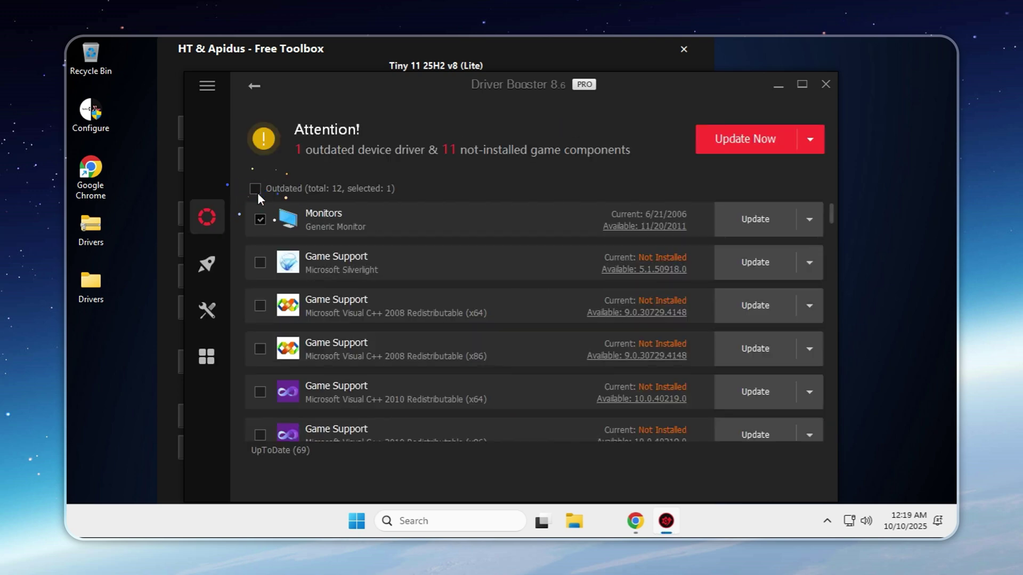
pyautogui.click(810, 139)
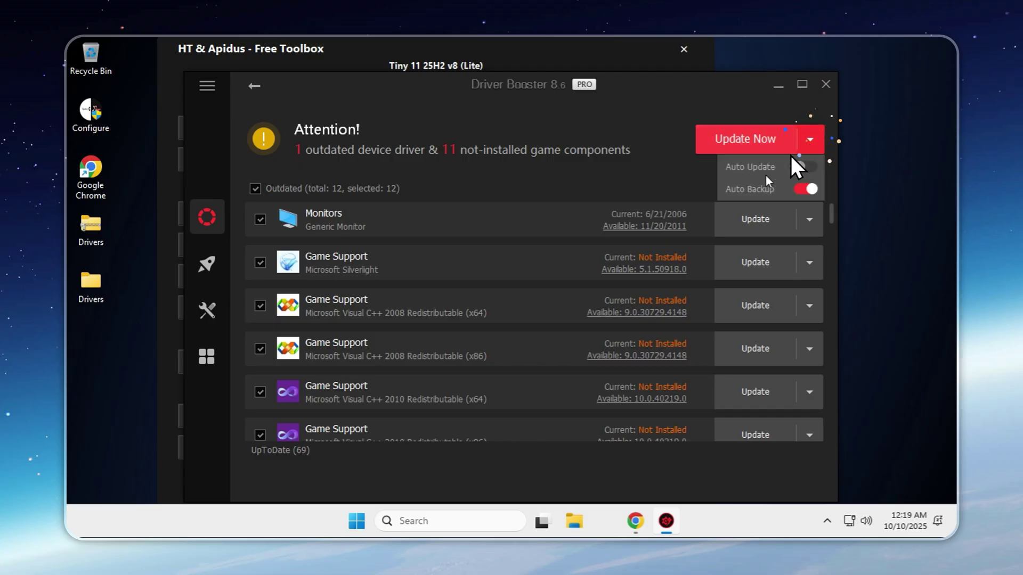
pyautogui.click(737, 142)
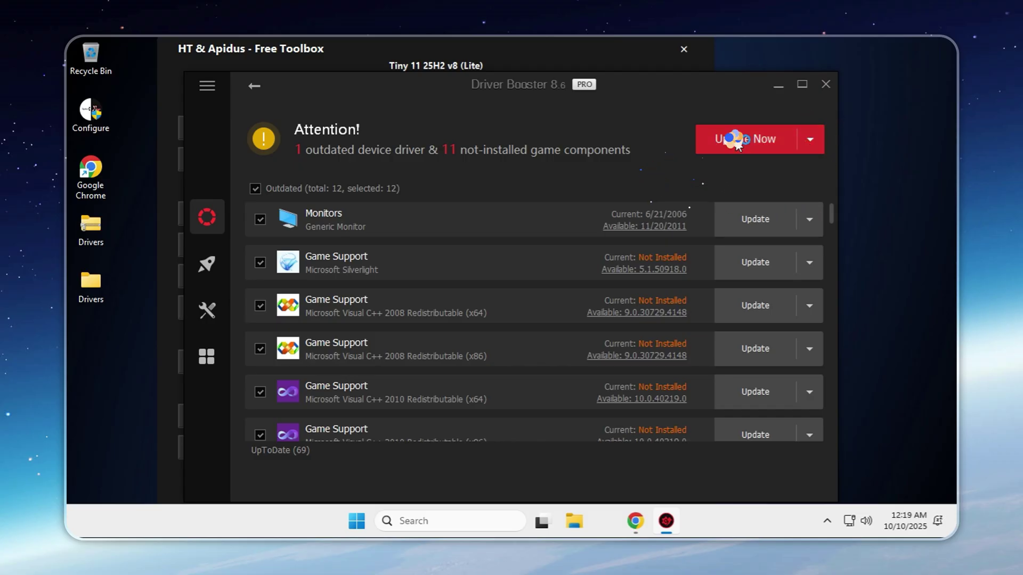
pyautogui.click(437, 368)
pyautogui.click(619, 362)
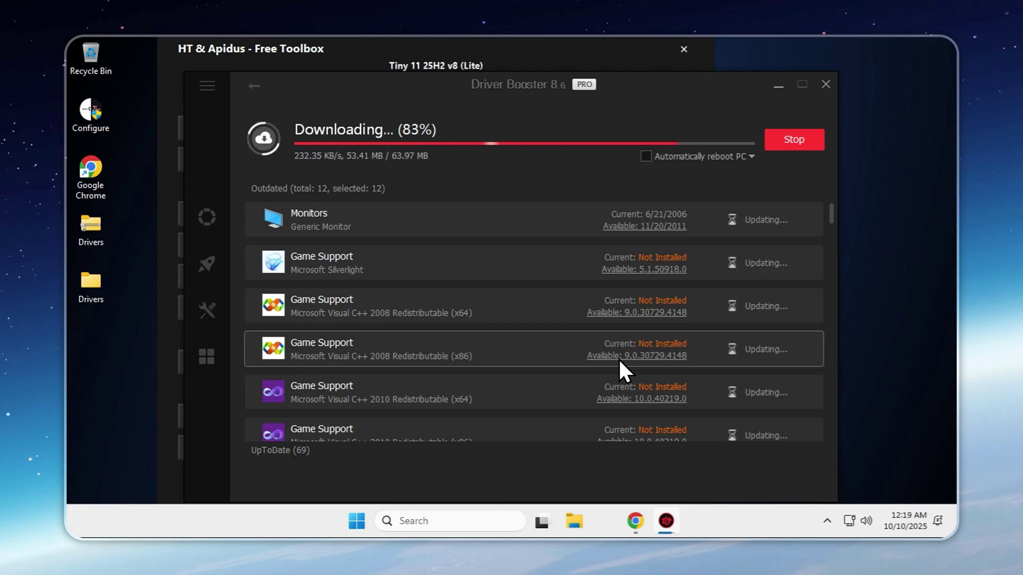
# - Close Driver Booster once the driver updates have finished, enable paging files through the toolbox, and dismiss its message
pyautogui.click(565, 334)
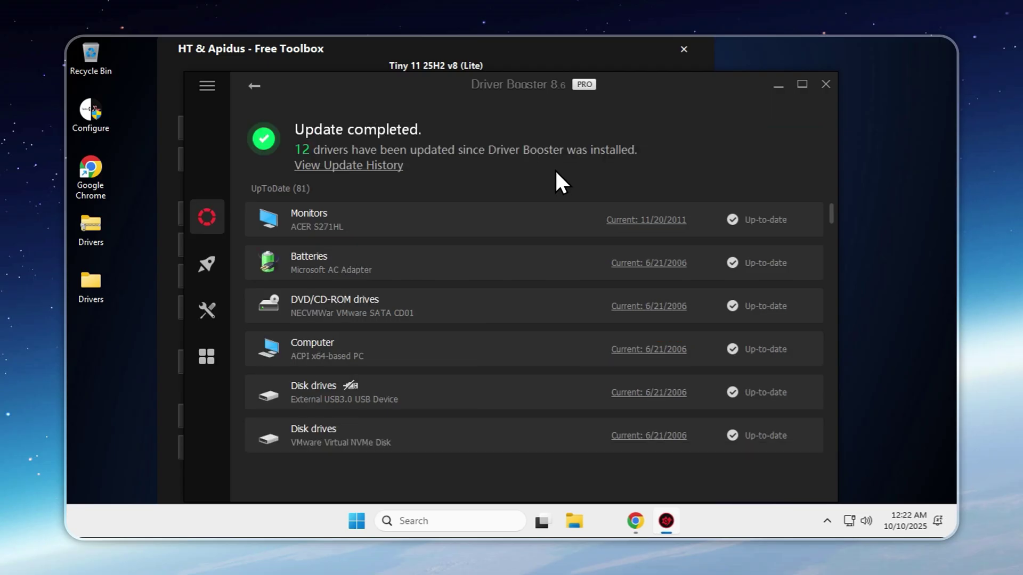
pyautogui.click(826, 85)
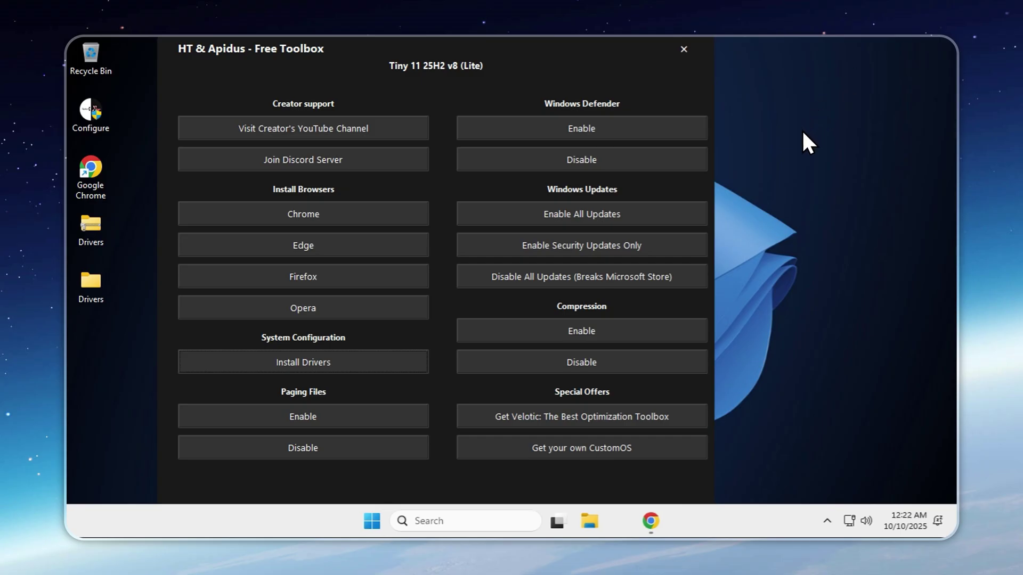
pyautogui.click(305, 416)
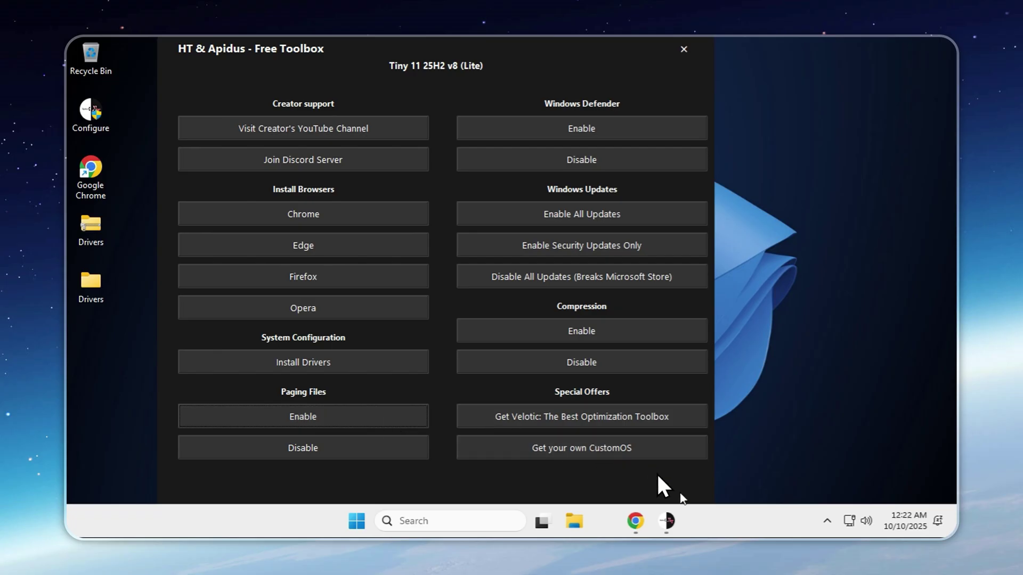
pyautogui.moveTo(659, 513)
pyautogui.click(660, 494)
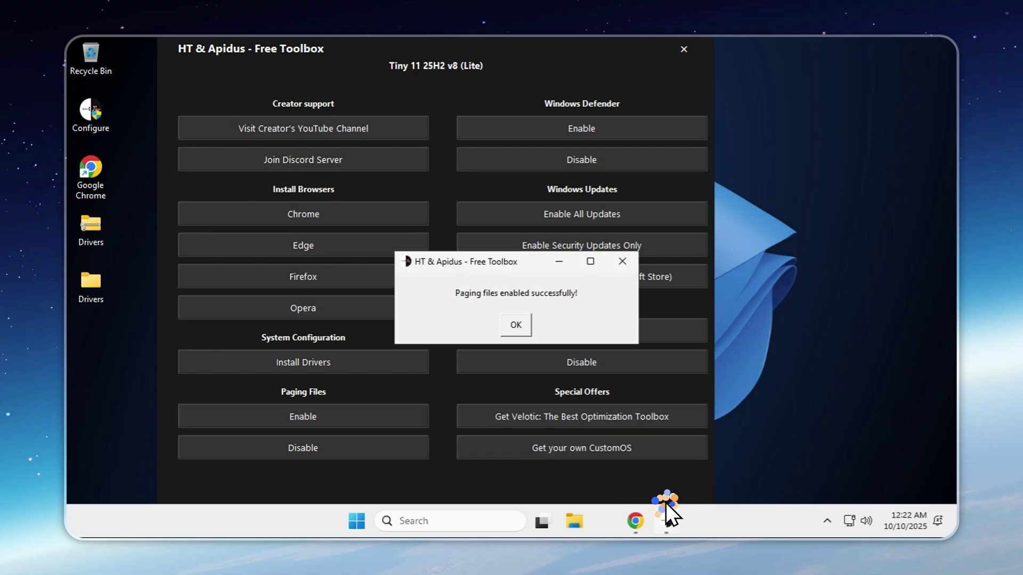
pyautogui.click(516, 324)
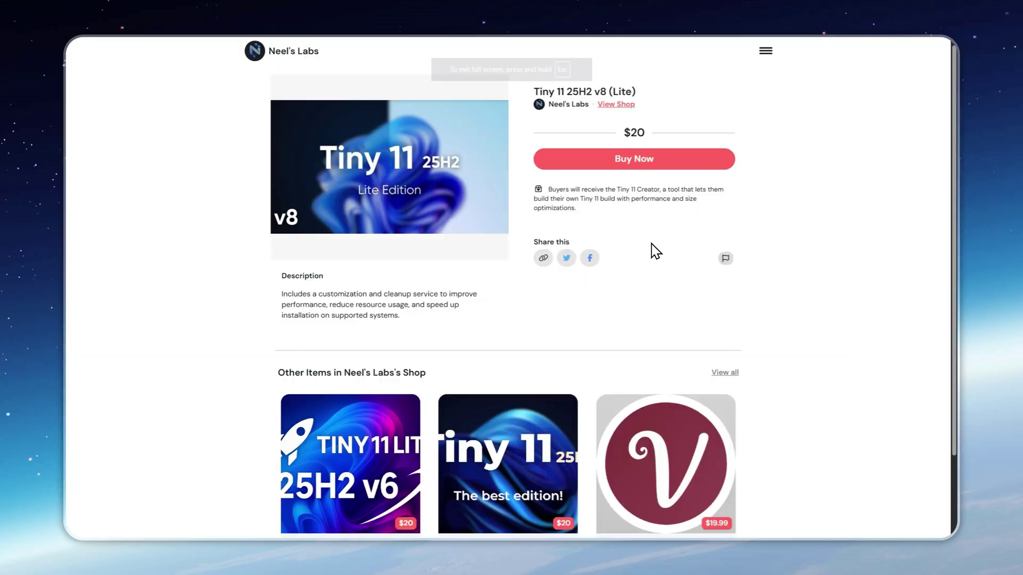
# - Start buying Tiny 11 25H2 v8 (Lite) from the Neel's Labs shop and apply the discount code APIDUS100
pyautogui.click(631, 165)
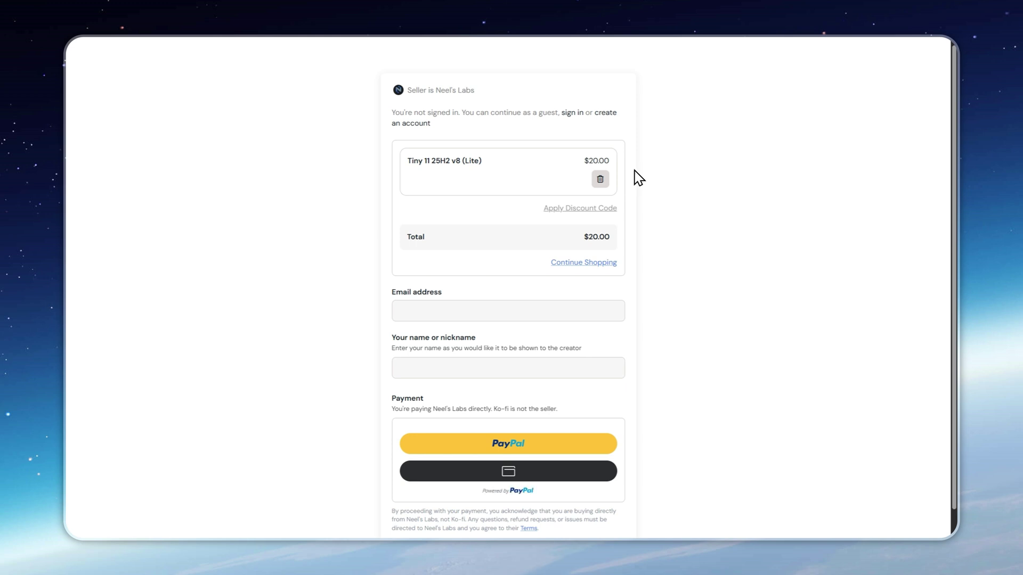
pyautogui.click(606, 216)
pyautogui.click(488, 100)
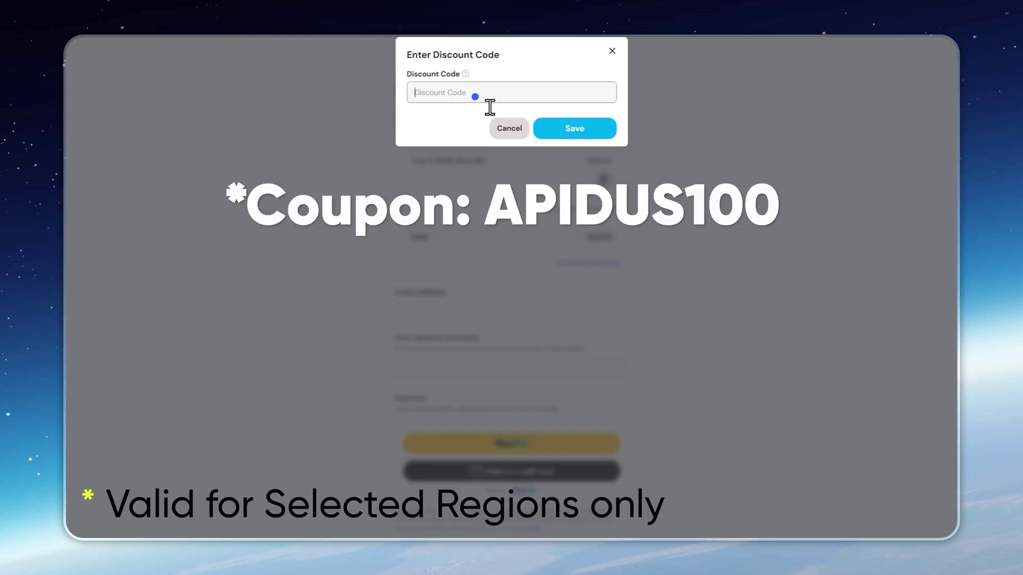
pyautogui.write('APIDUS100')
pyautogui.click(563, 130)
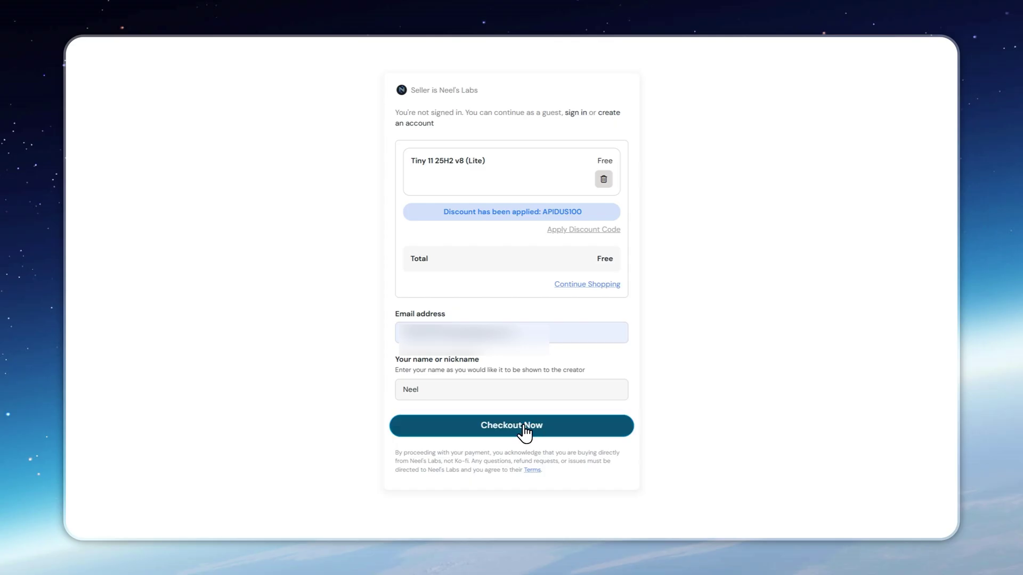
# - Check out the Tiny 11 order with the buyer's email address and name filled in, and open the purchased items
pyautogui.click(524, 428)
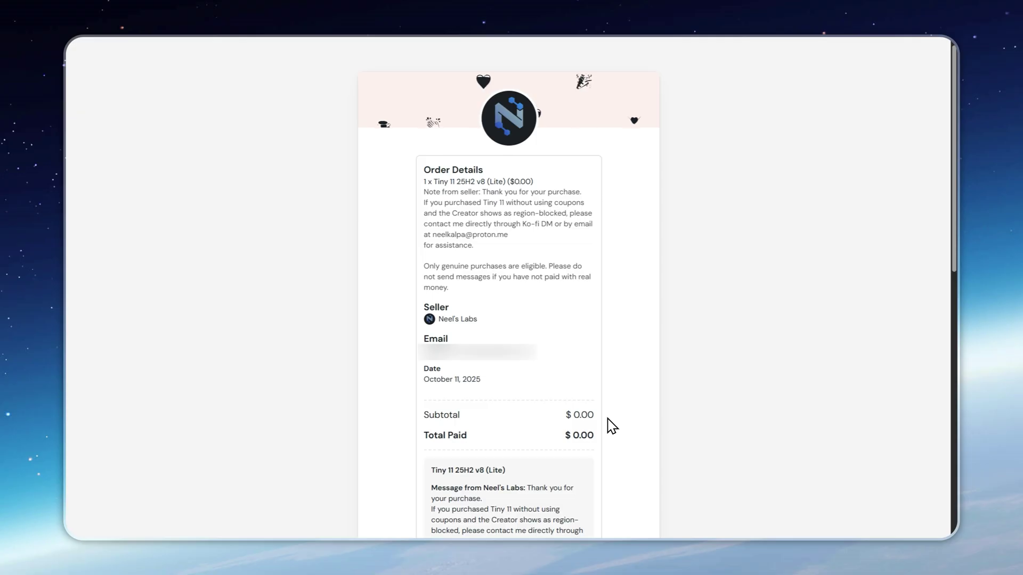
pyautogui.scroll(-3, 793, 364)
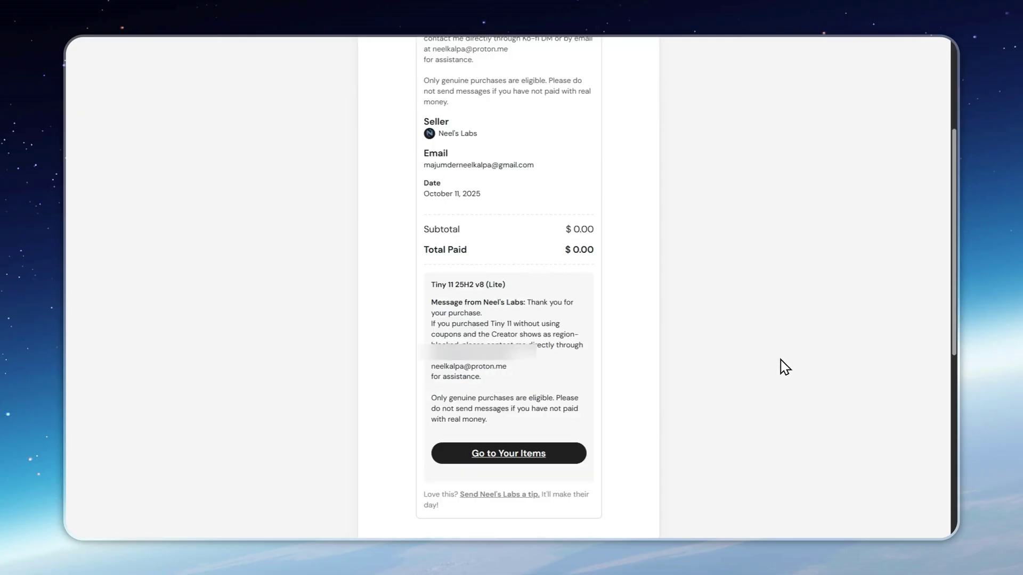
pyautogui.click(536, 452)
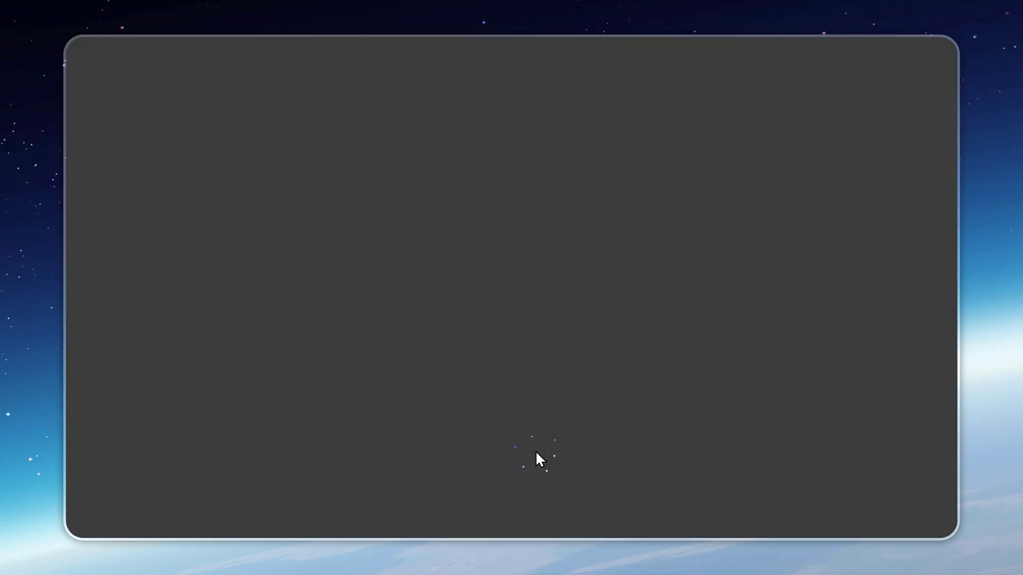